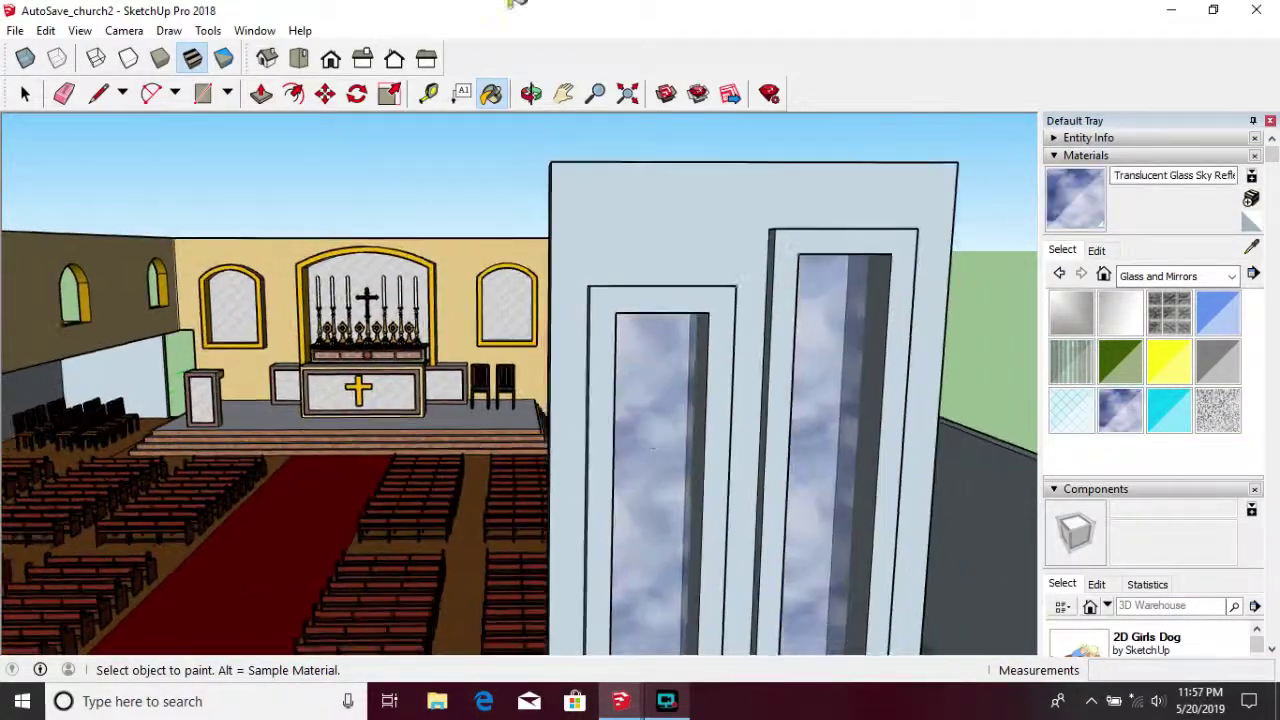
middle_click_drag(680, 290, 838, 553)
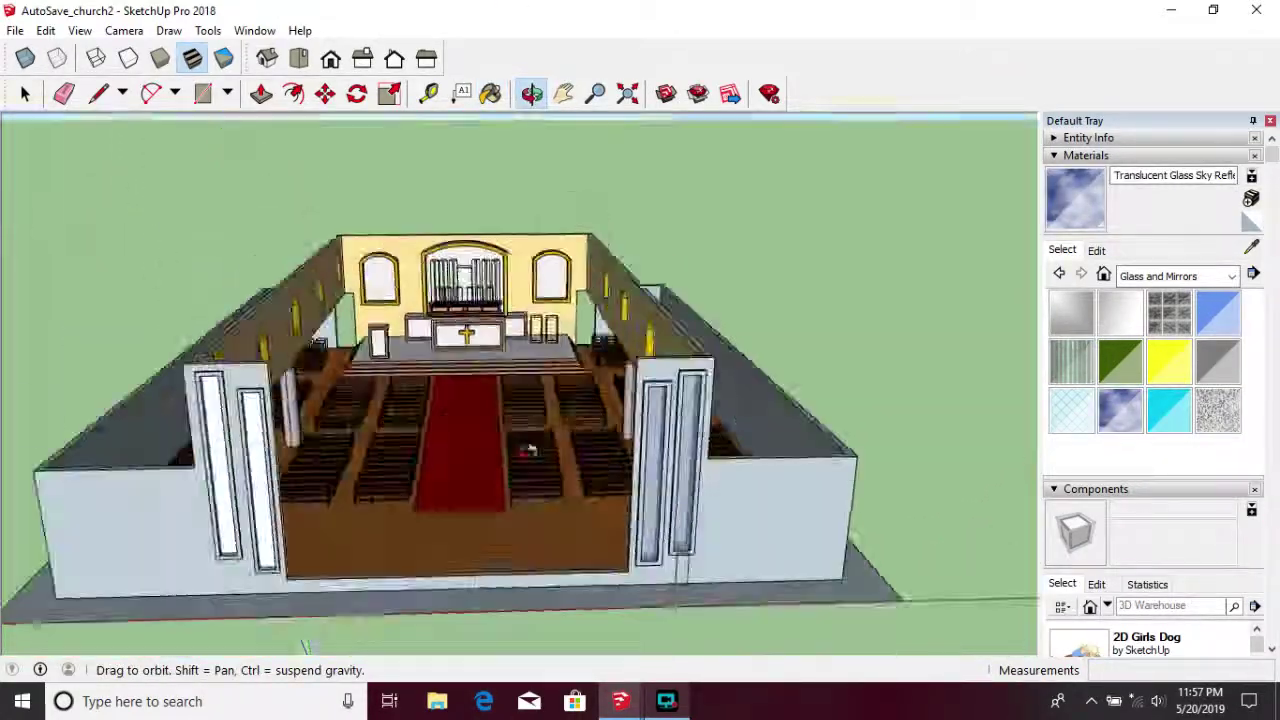
middle_click_drag(529, 448, 420, 440)
left_click(666, 701)
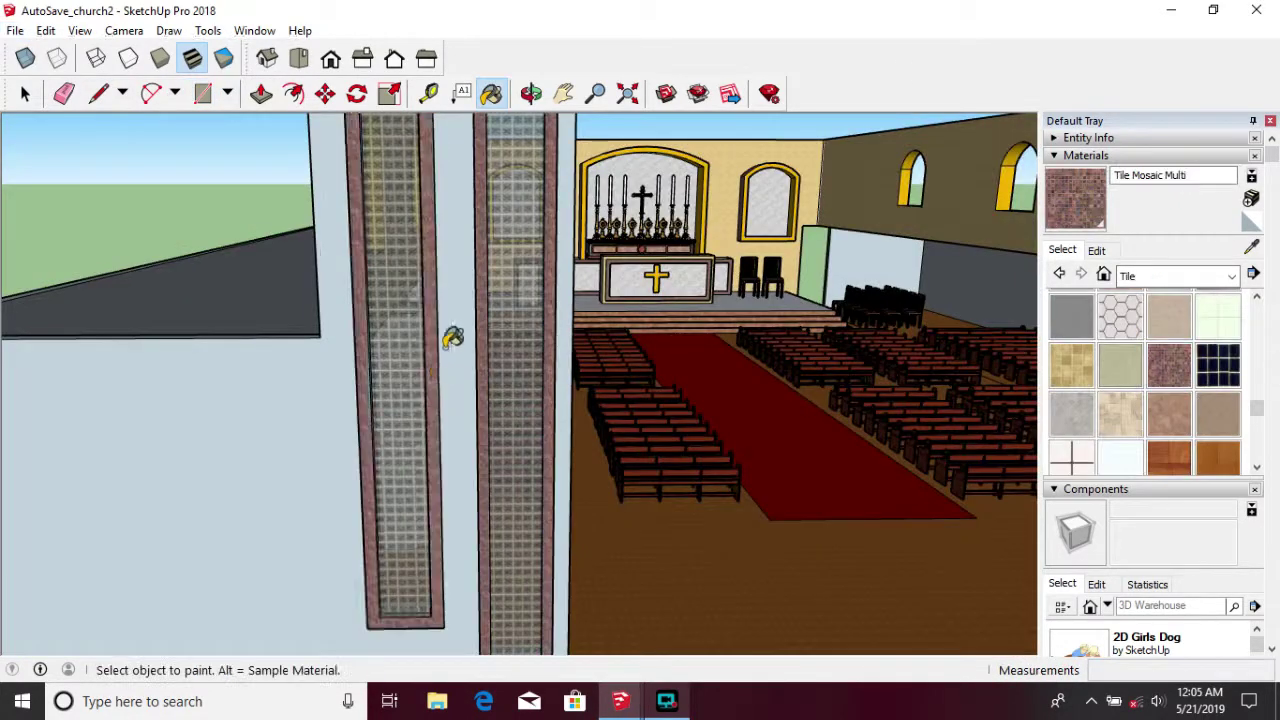
Step: Paint the raised frames of the tall front windows with Tile Mosaic Multi
scroll(453, 338, "down", 5)
middle_click_drag(453, 338, 363, 335, "shift")
scroll(500, 330, "up", 4)
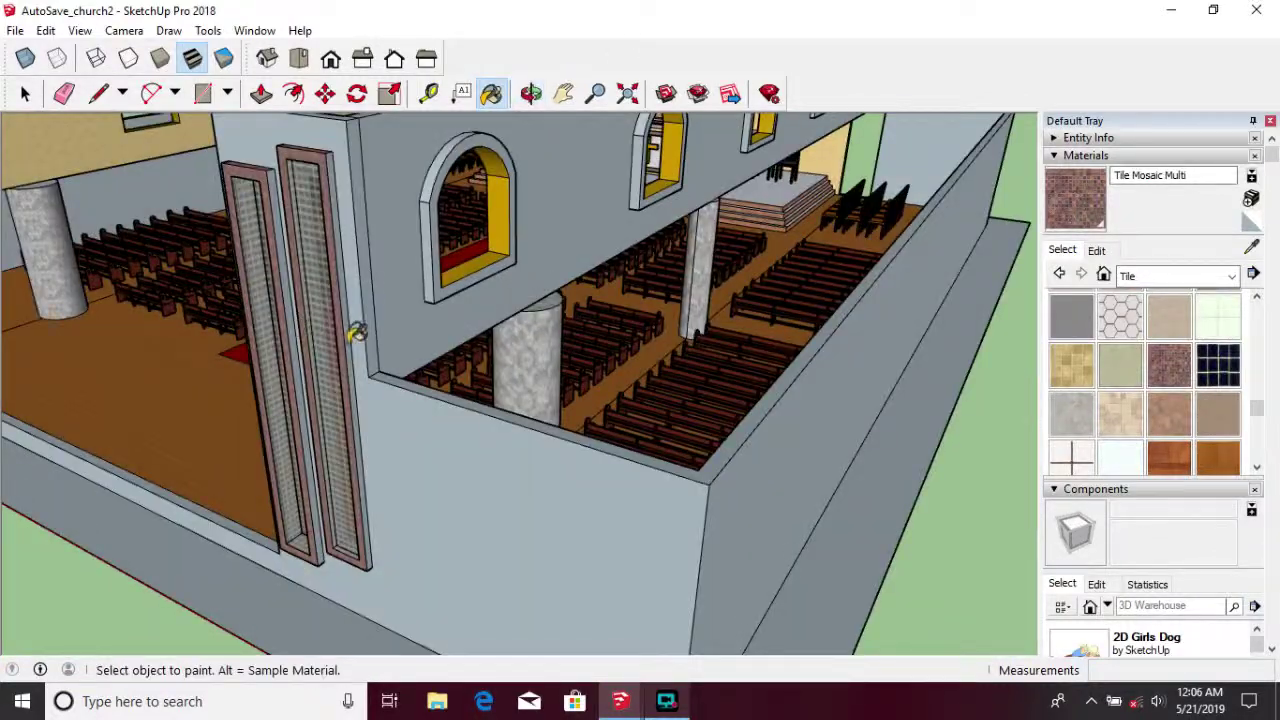
scroll(330, 340, "up", 3)
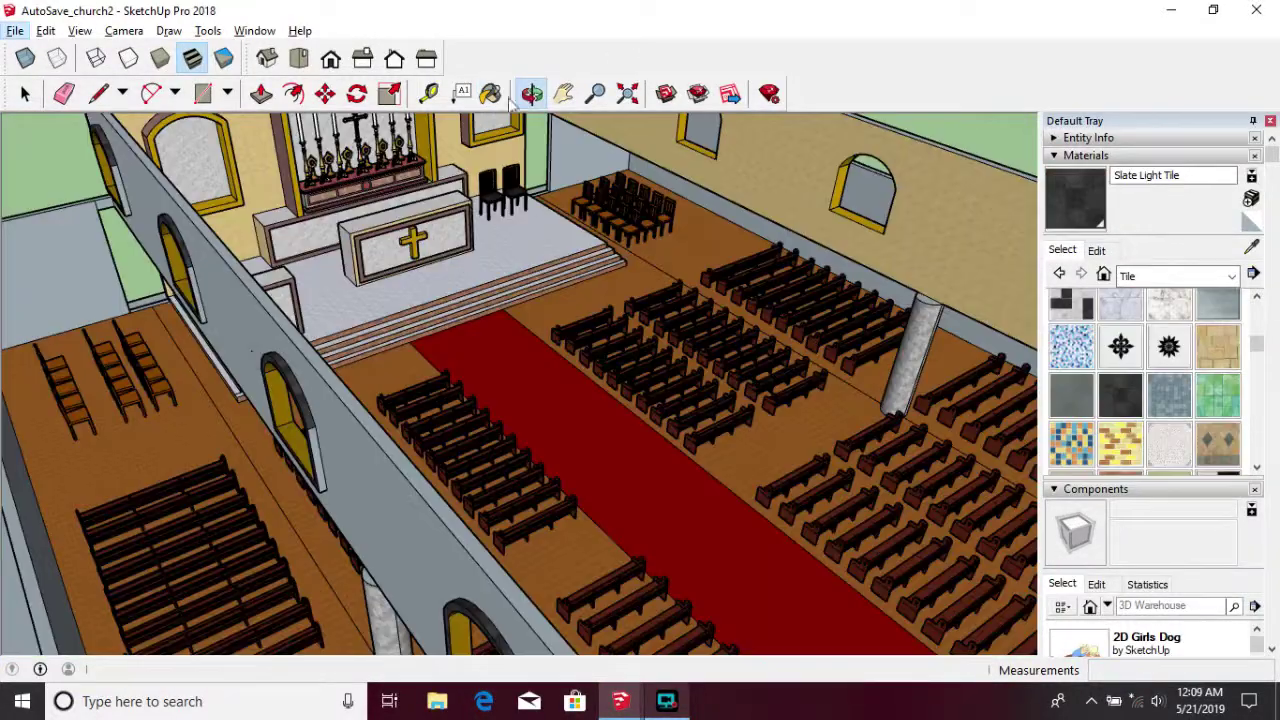
Step: Paint the frames of the upper arched side windows with Slate Light Tile
scroll(214, 563, "up", 2)
middle_click_drag(214, 563, 735, 447, "shift")
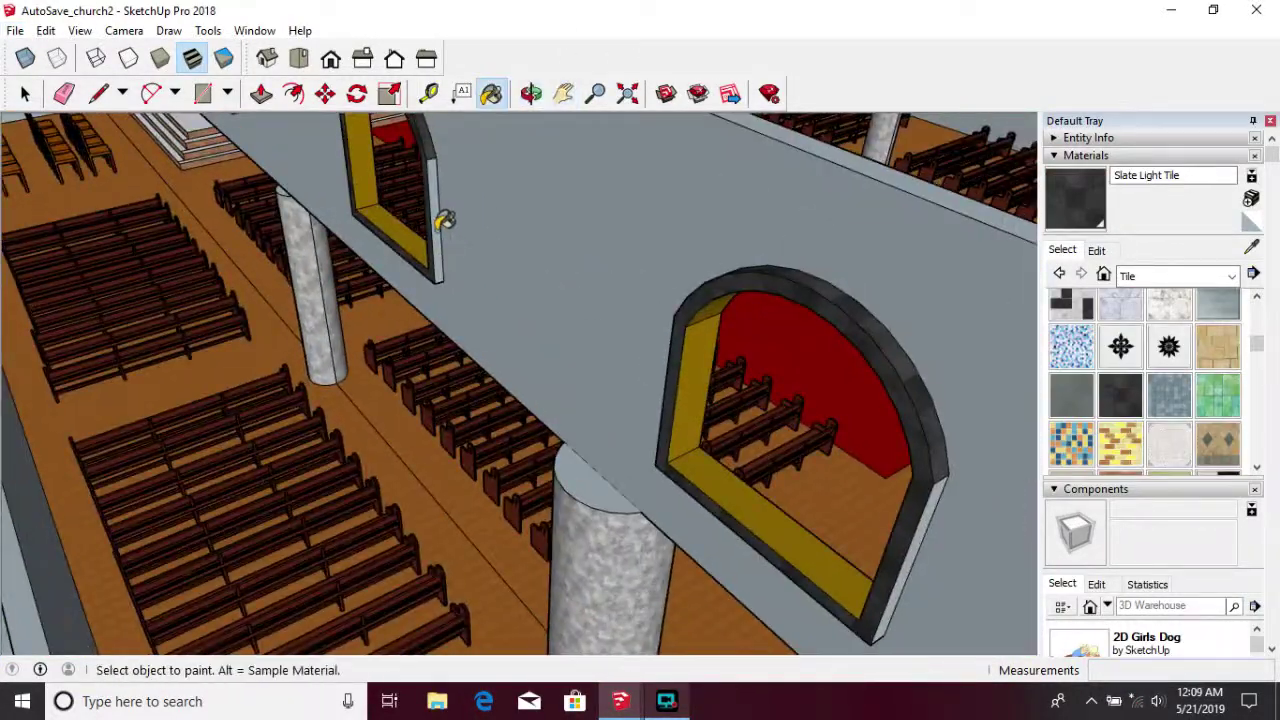
left_click(531, 93)
left_click(395, 59)
Step: Close the first upper arched window opening with a rectangle and paint it with the Translucent Glass Sky Reflection material
scroll(442, 259, "up", 10)
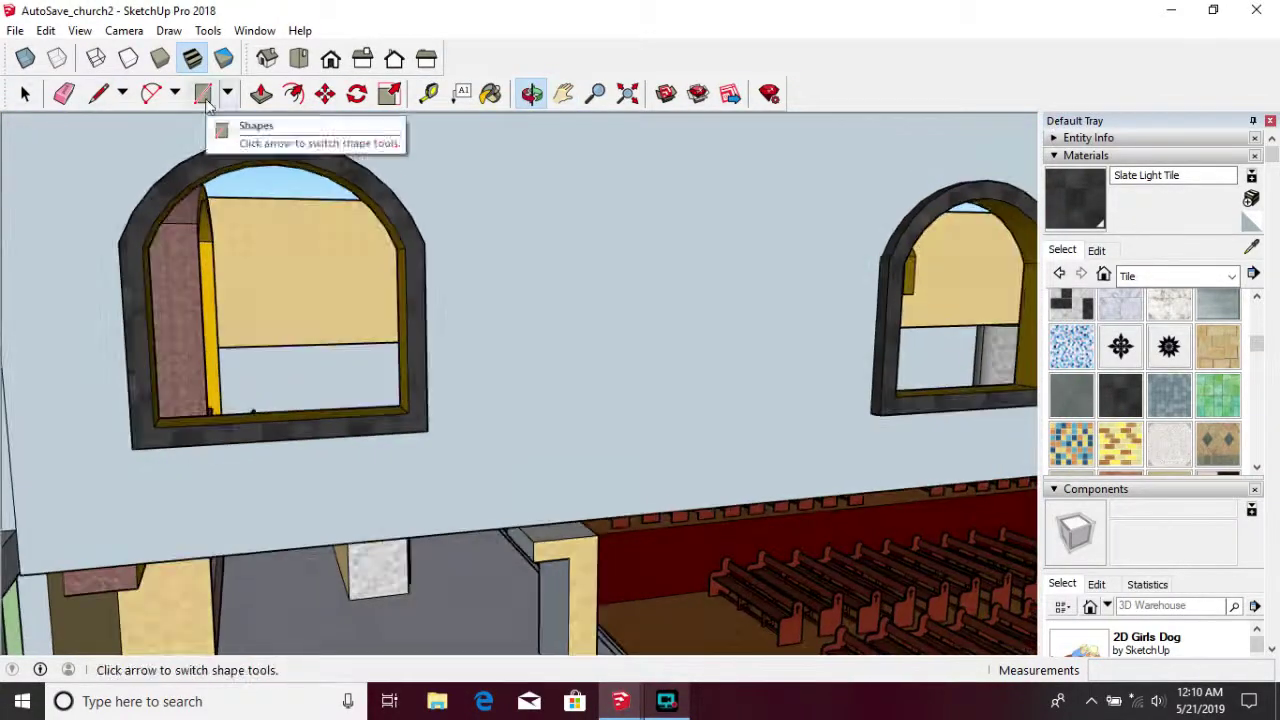
left_click(408, 396)
left_click(1177, 276)
left_click(1150, 371)
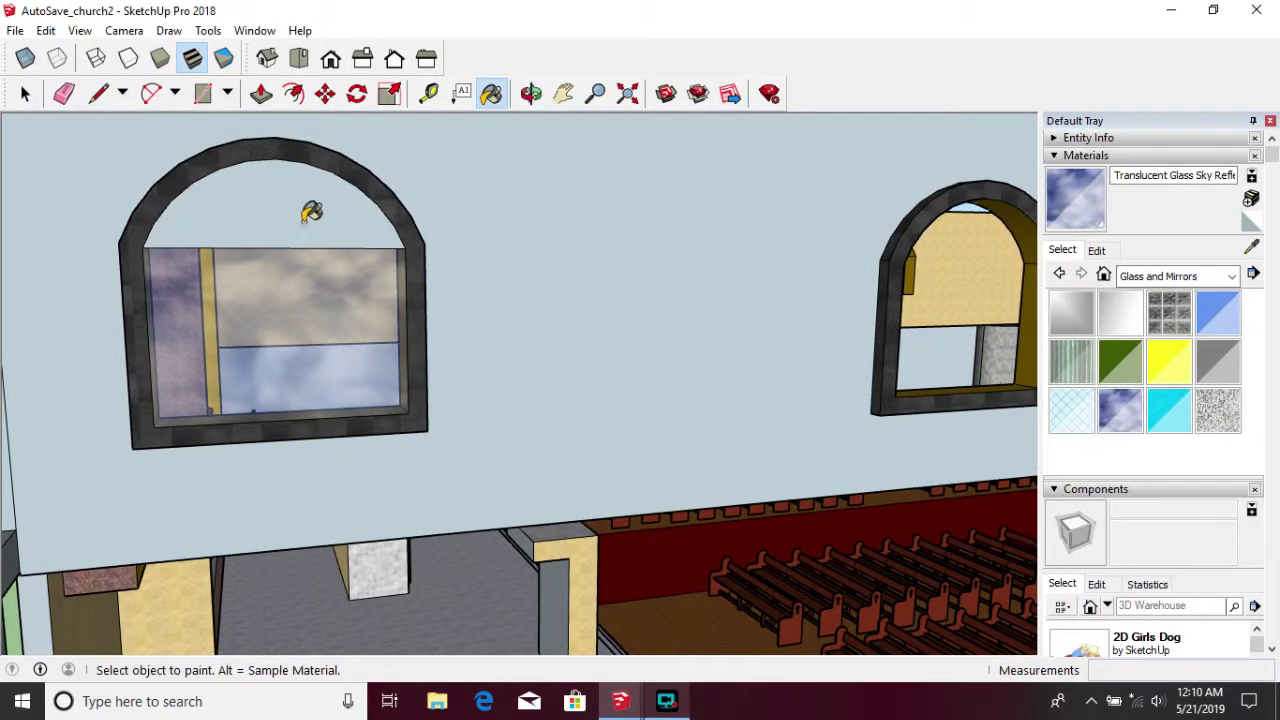
scroll(300, 305, "down", 5)
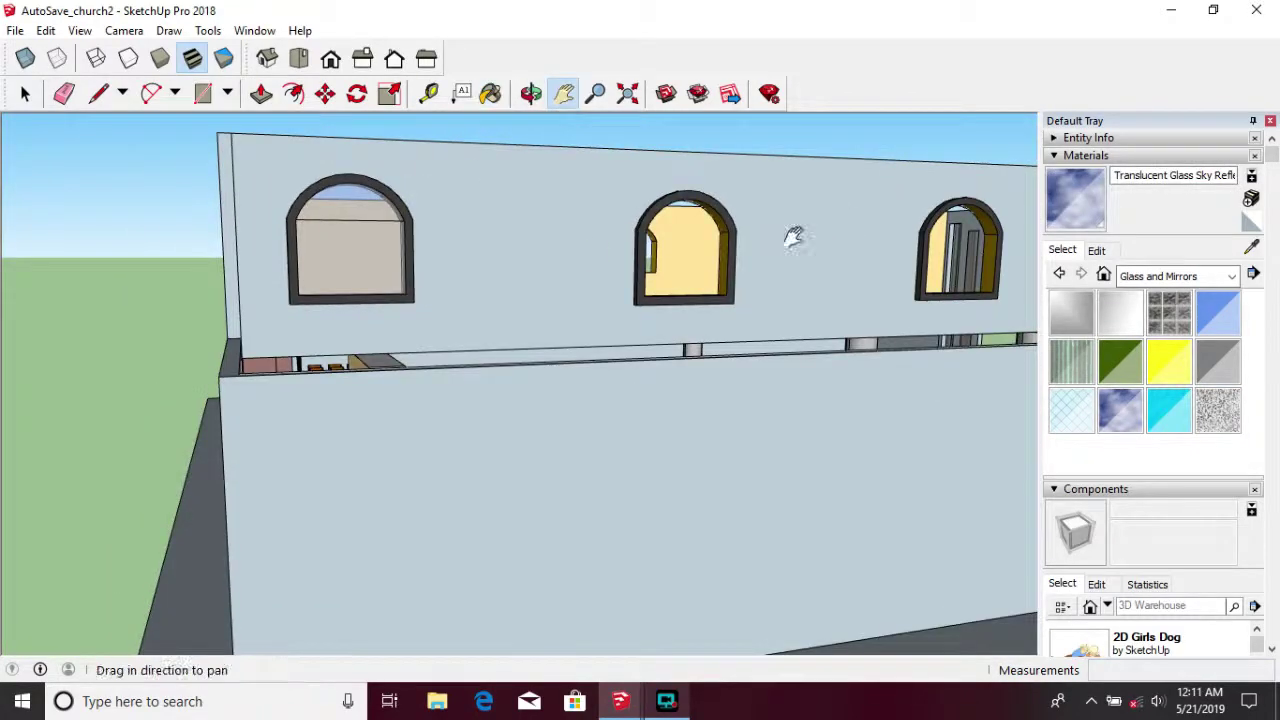
Step: Push the glass pane of the first upper arched window inward about 6 9/16" from its frame
middle_click_drag(794, 234, 748, 279, "shift")
key("p")
middle_click_drag(208, 315, 531, 360)
scroll(531, 360, "up", 5)
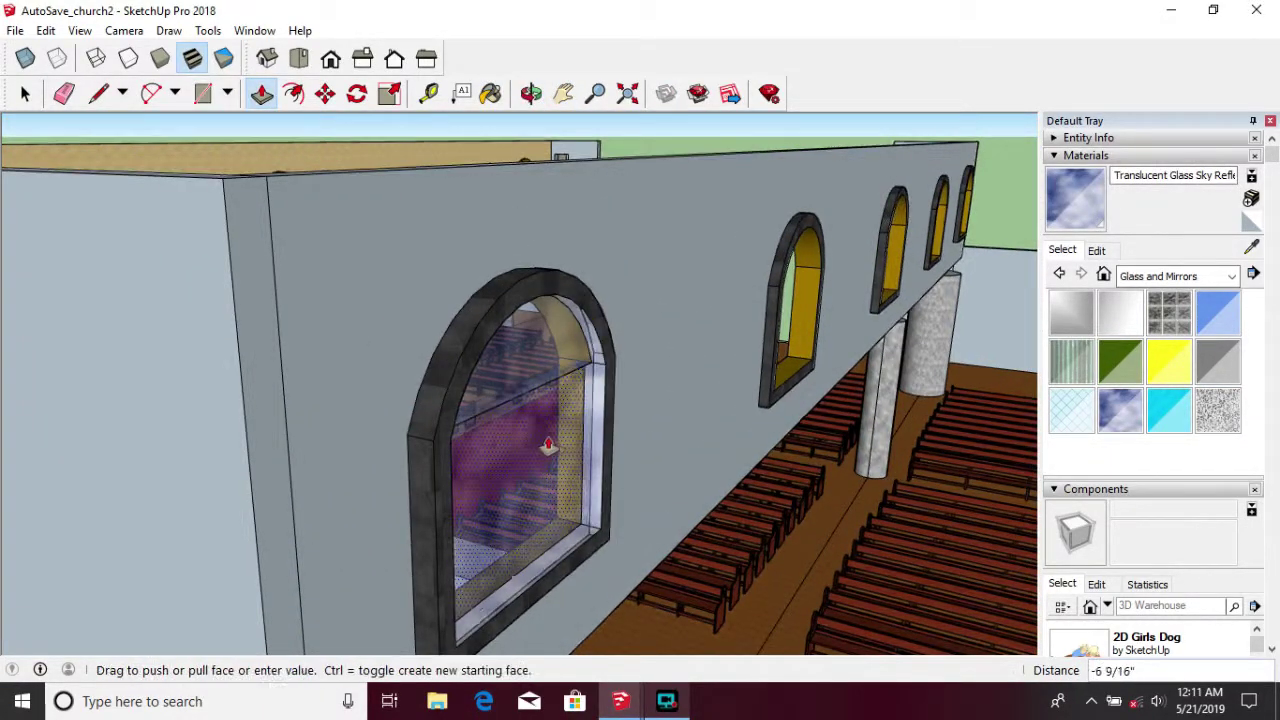
Step: Draw a rectangular pane about 8' 8 1/4" by 6' 5/16" in another upper arched window opening and recess it
middle_click_drag(928, 352, 10, 118)
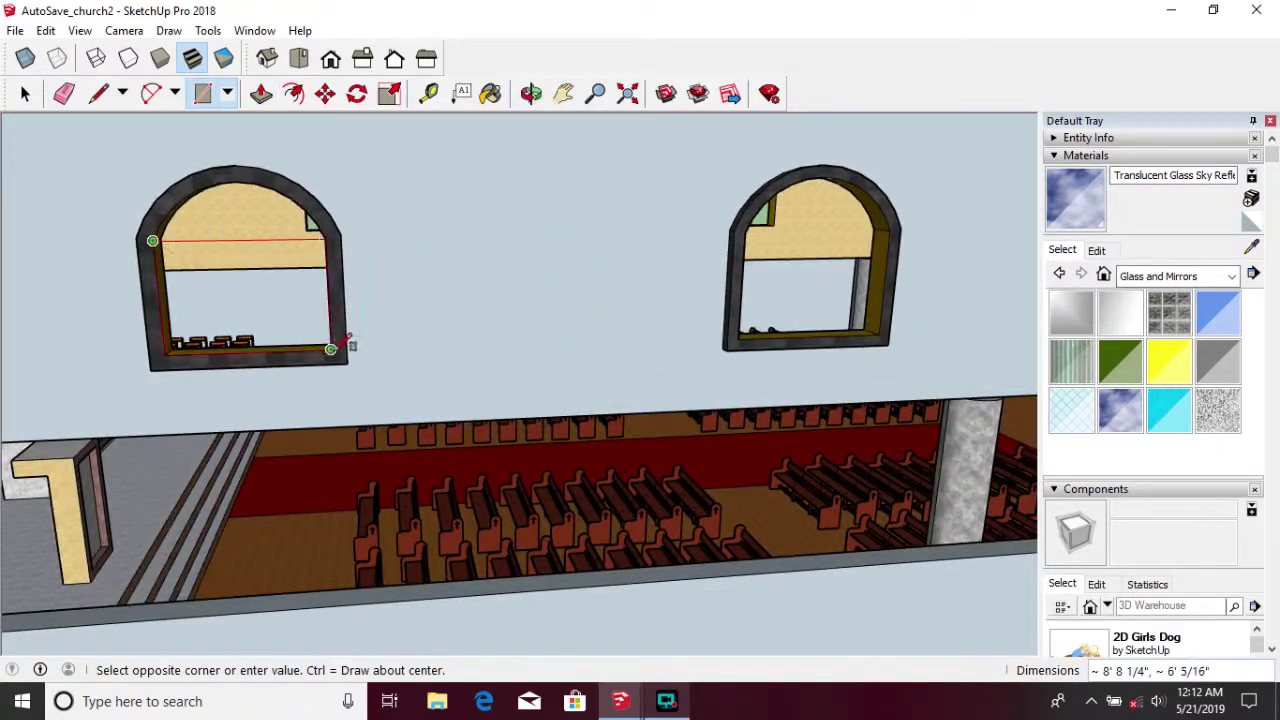
middle_click_drag(480, 200, 452, 275)
key("p")
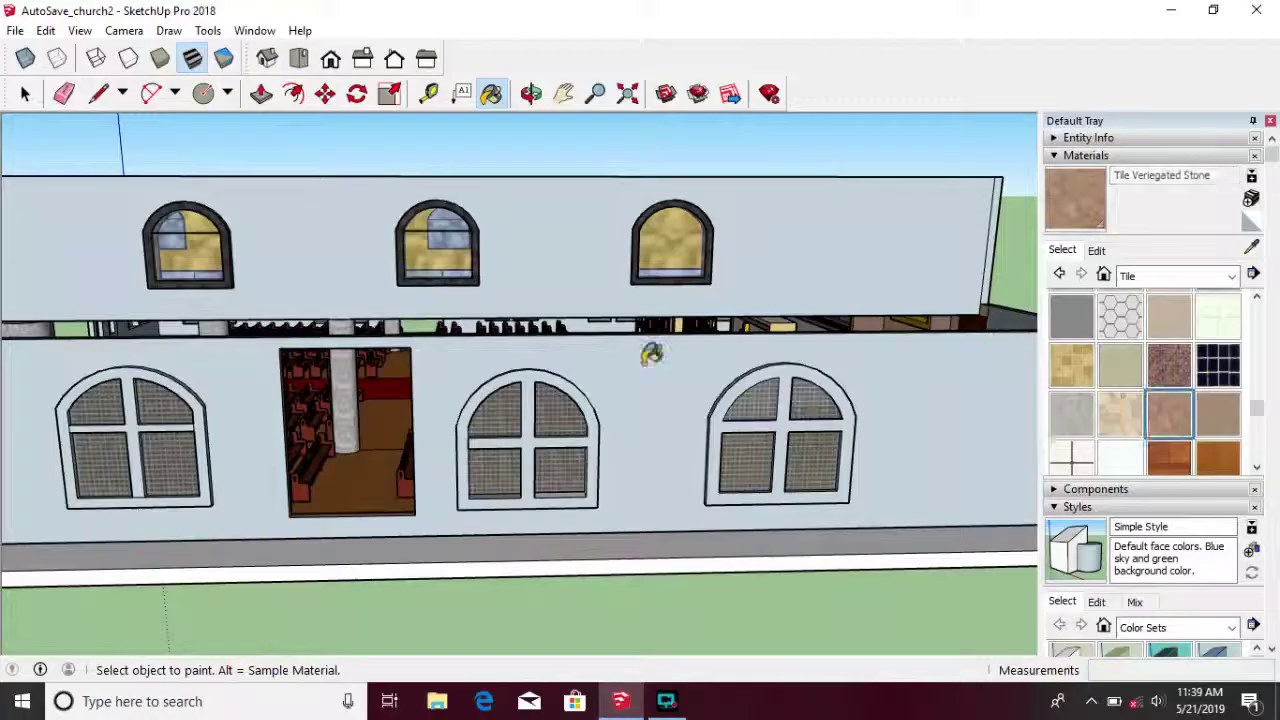
Step: Paint the church's upper and lower exterior walls with Stone Flagstone Ashlar from the Brick, Cladding and Siding collection
scroll(651, 354, "up", 2)
scroll(578, 350, "down", 4)
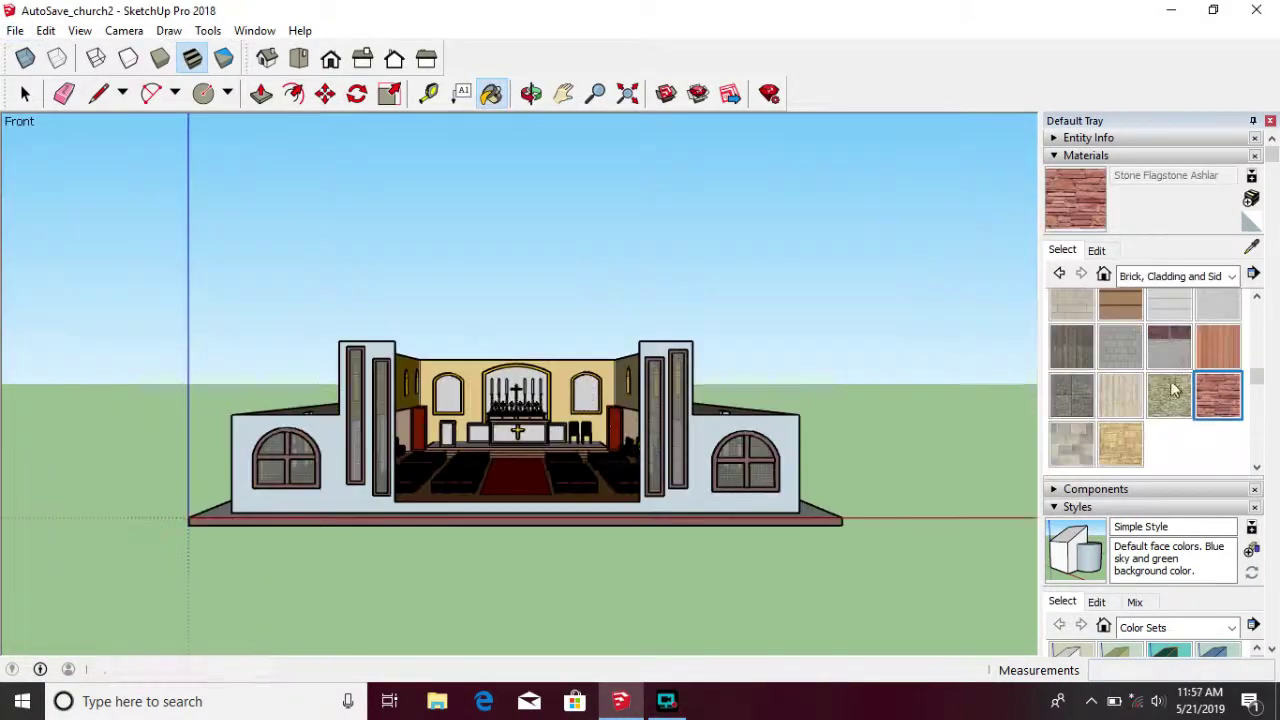
middle_click_drag(700, 480, 753, 521)
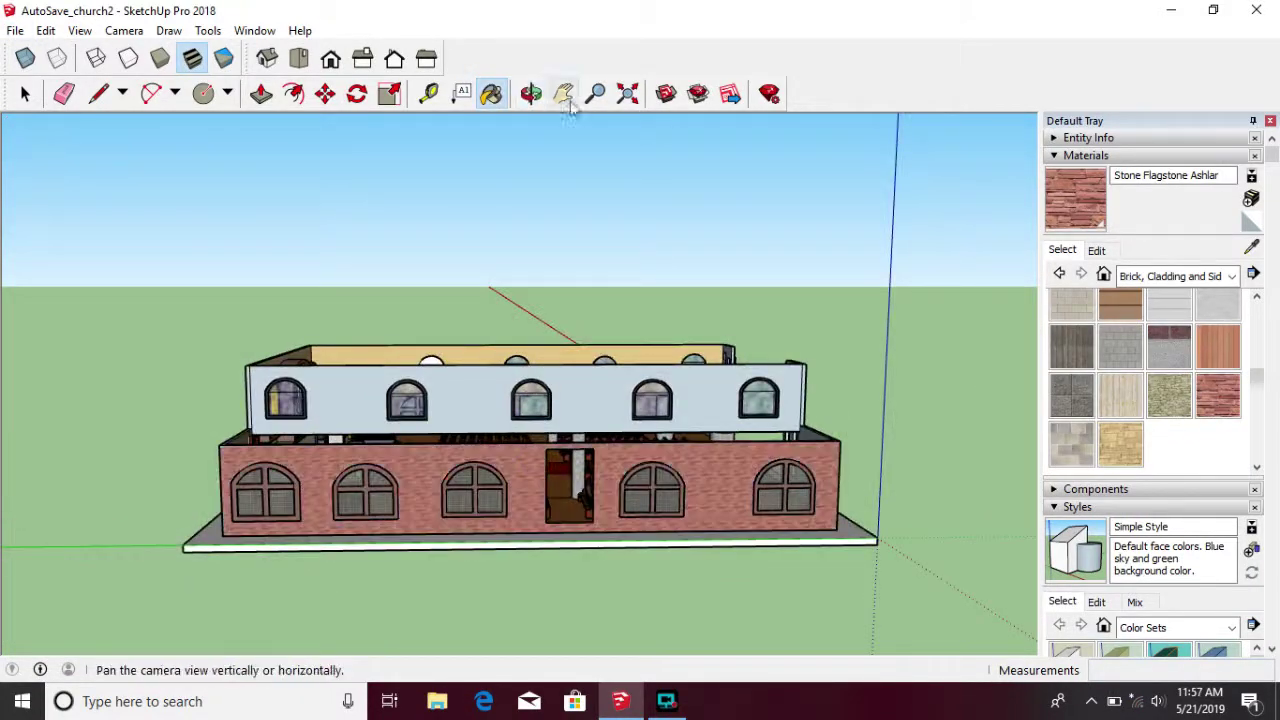
middle_click_drag(657, 120, 790, 507)
middle_click_drag(835, 395, 435, 428)
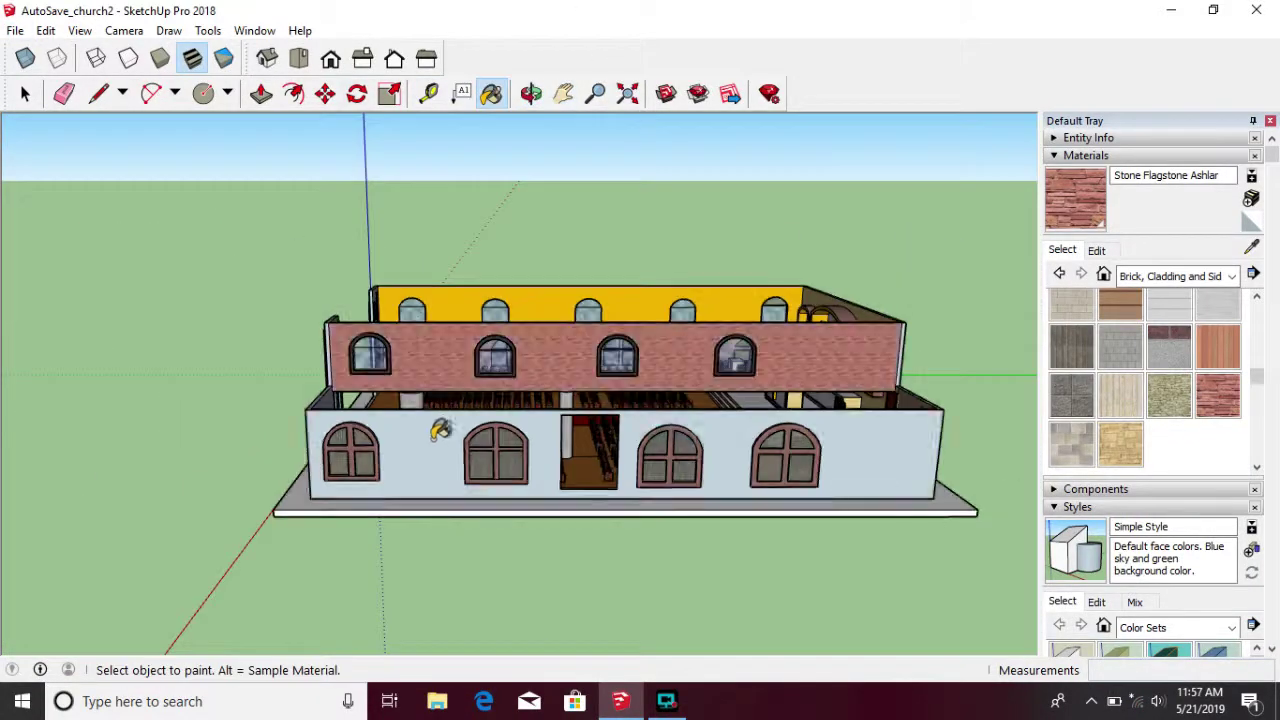
left_click(531, 93)
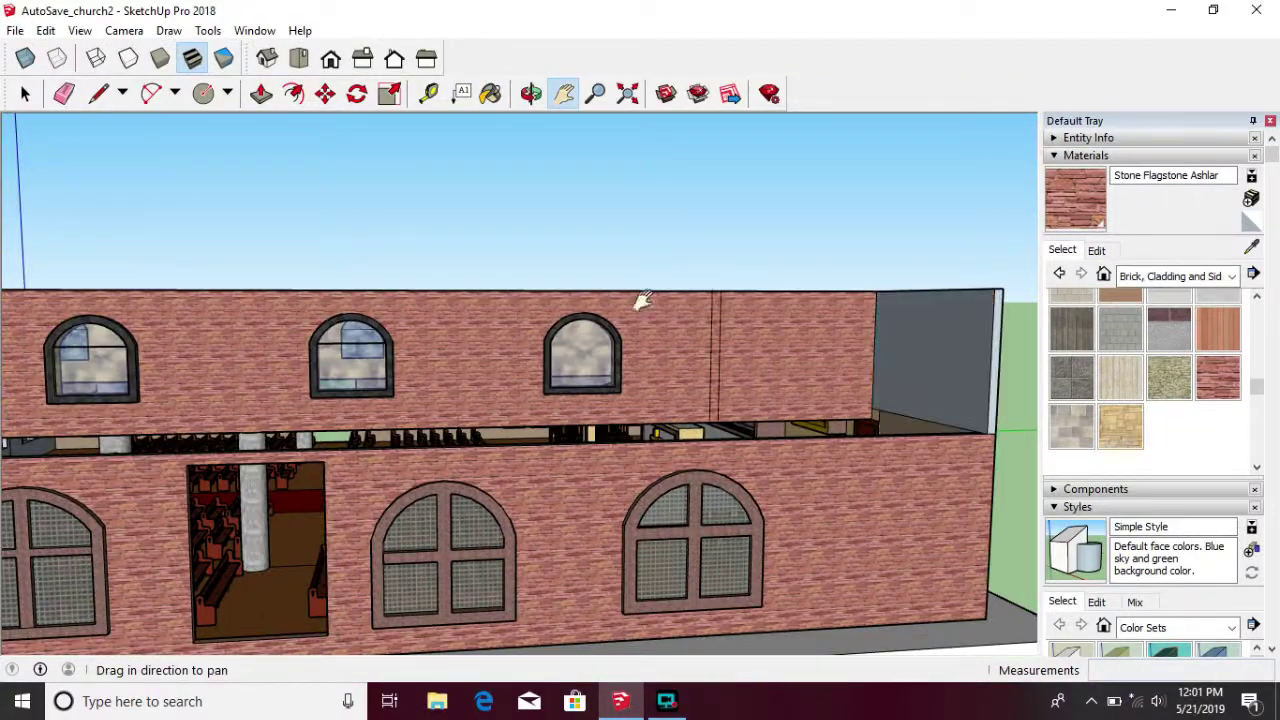
middle_click_drag(706, 287, 615, 208)
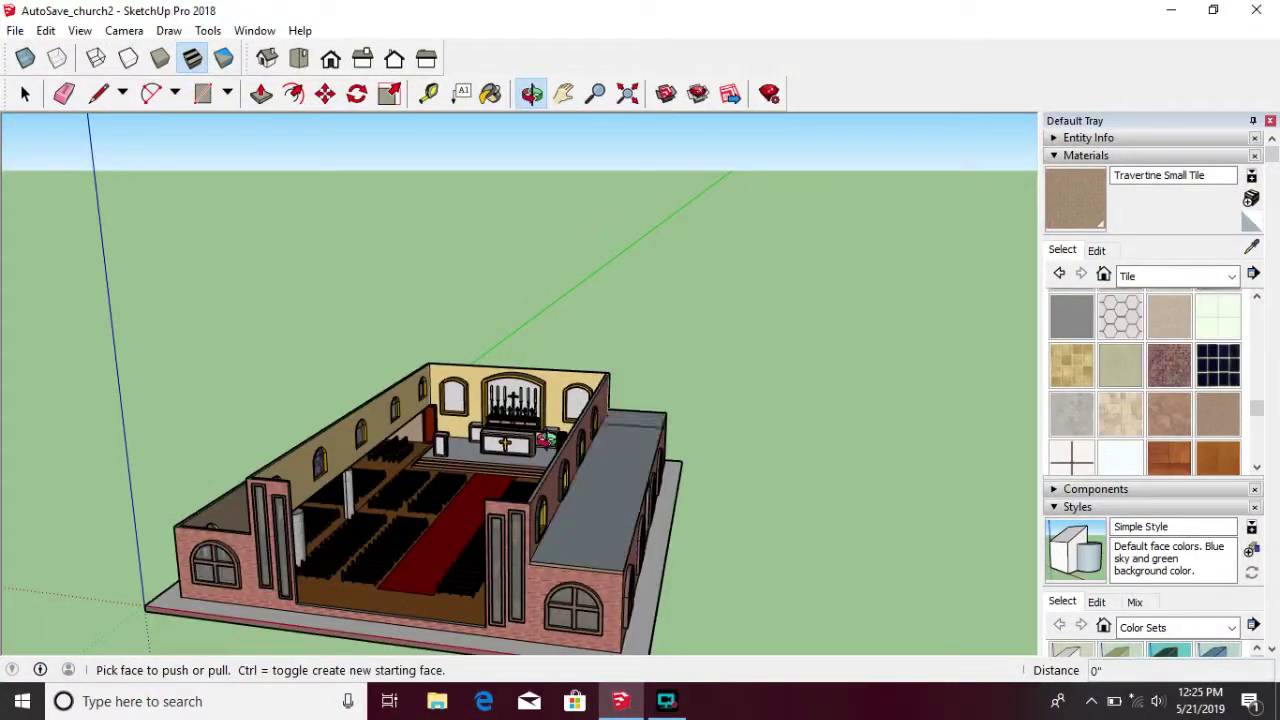
Step: Extrude the half-round profile along the side aisle with Push/Pull to form a barrel roof
left_click_drag(600, 520, 610, 250)
middle_click_drag(640, 466, 560, 480)
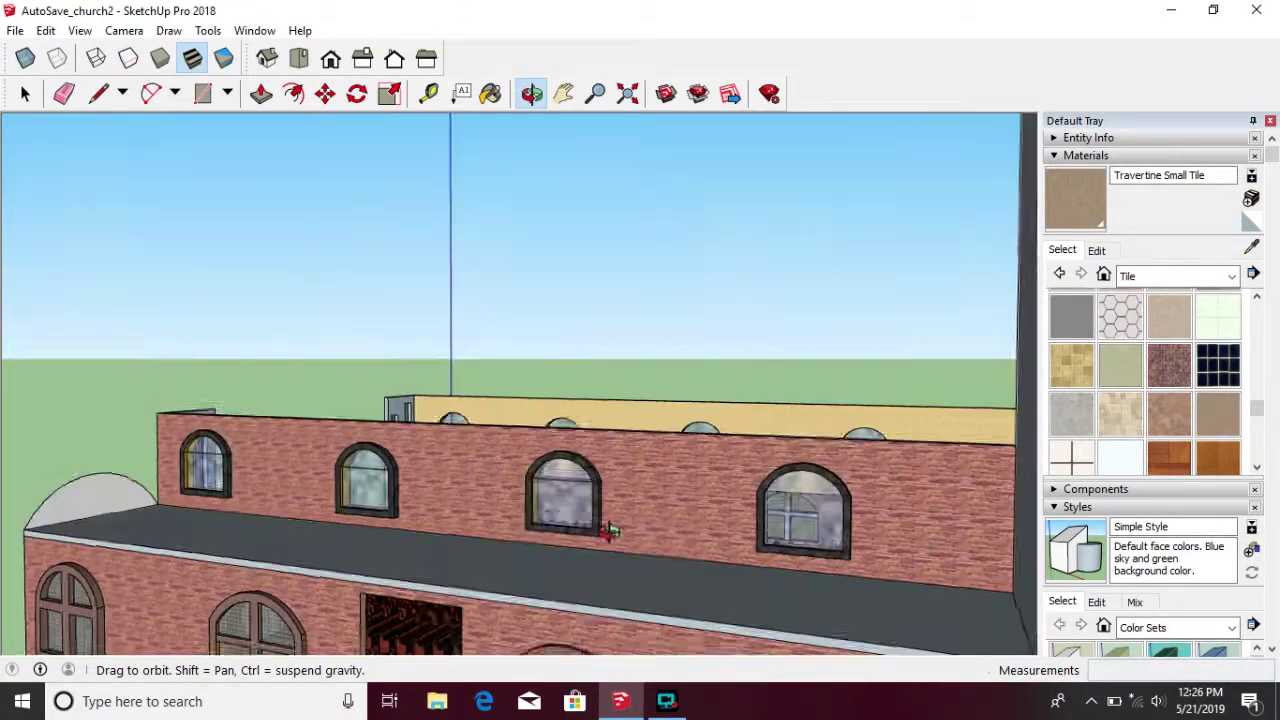
key("p")
left_click(553, 525)
middle_click_drag(553, 525, 337, 503)
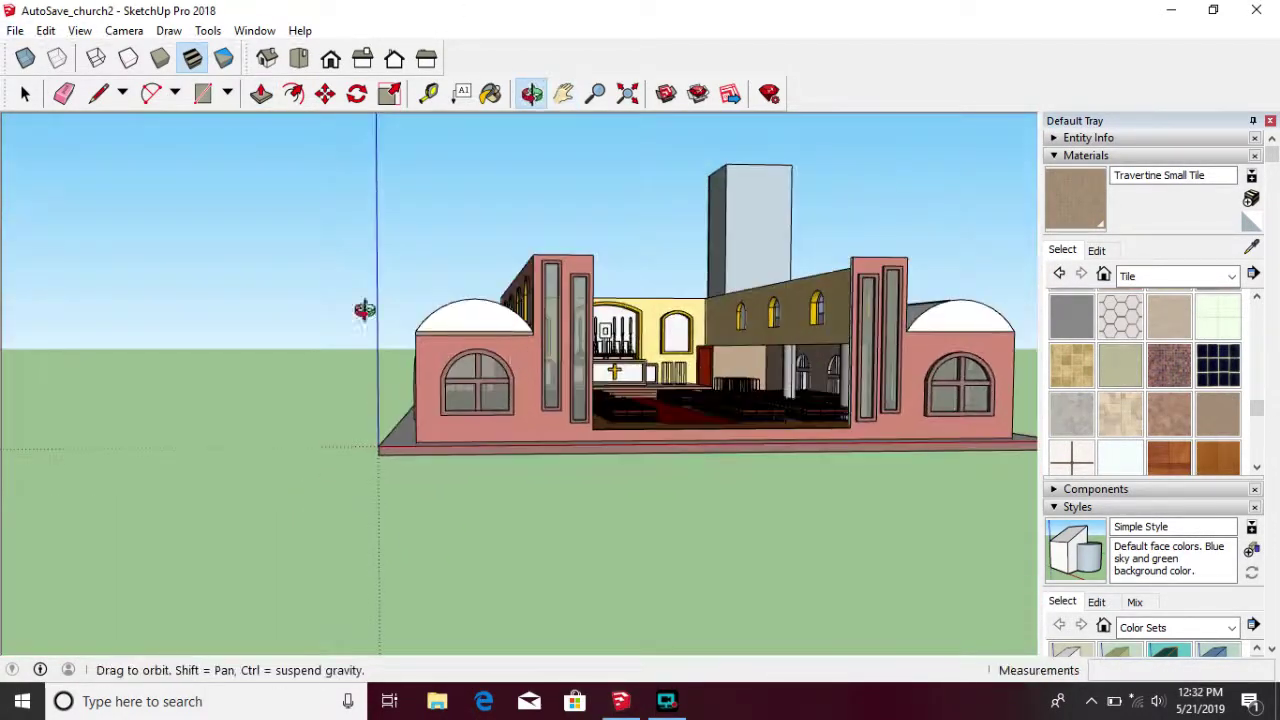
Step: Offset the bell tower's top face inward and push the inner area down to hollow the tower
middle_click_drag(364, 310, 323, 329)
scroll(323, 329, "up", 2)
scroll(600, 330, "down", 4)
mouse_move(600, 330)
middle_mouse_down()
mouse_move(810, 430)
mouse_move(560, 390)
middle_mouse_up()
scroll(500, 380, "up", 3)
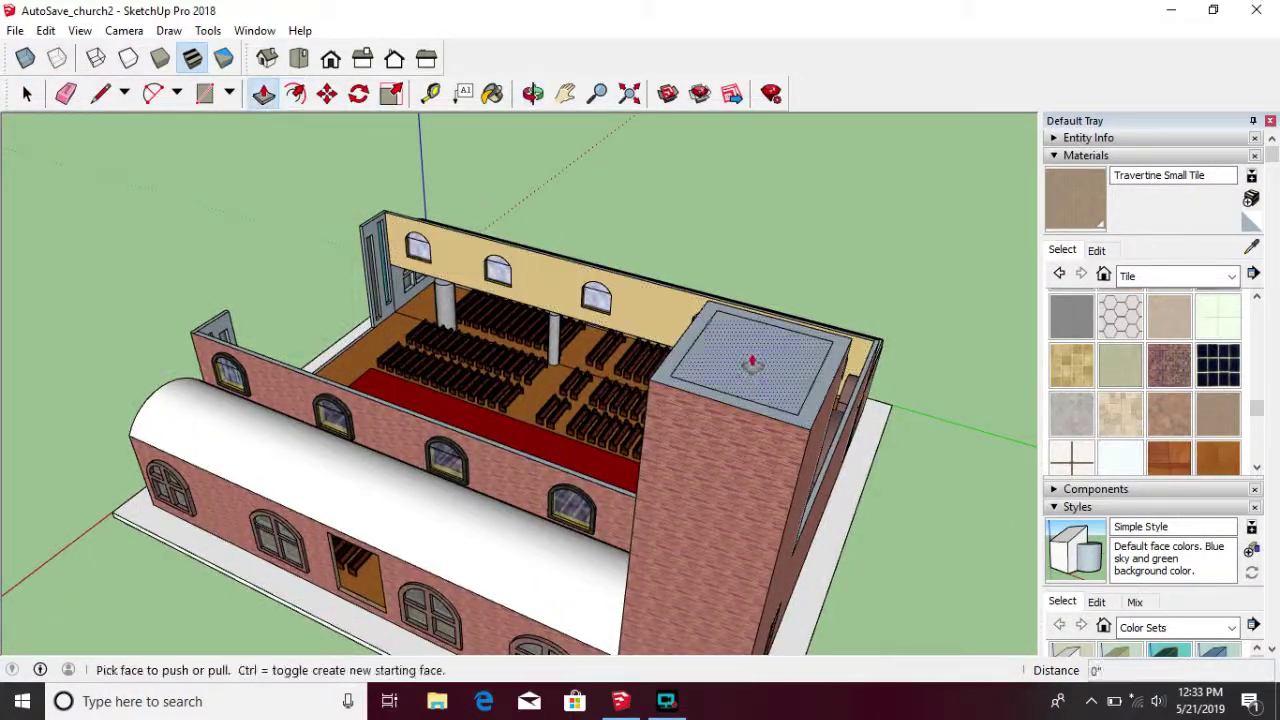
scroll(752, 362, "down", 3)
middle_click_drag(752, 362, 520, 300)
Step: Draw an arched window outline near the top of the bell tower's front face and offset it inward about 11 5/8"
scroll(600, 350, "up", 4)
key("r")
left_click(536, 284)
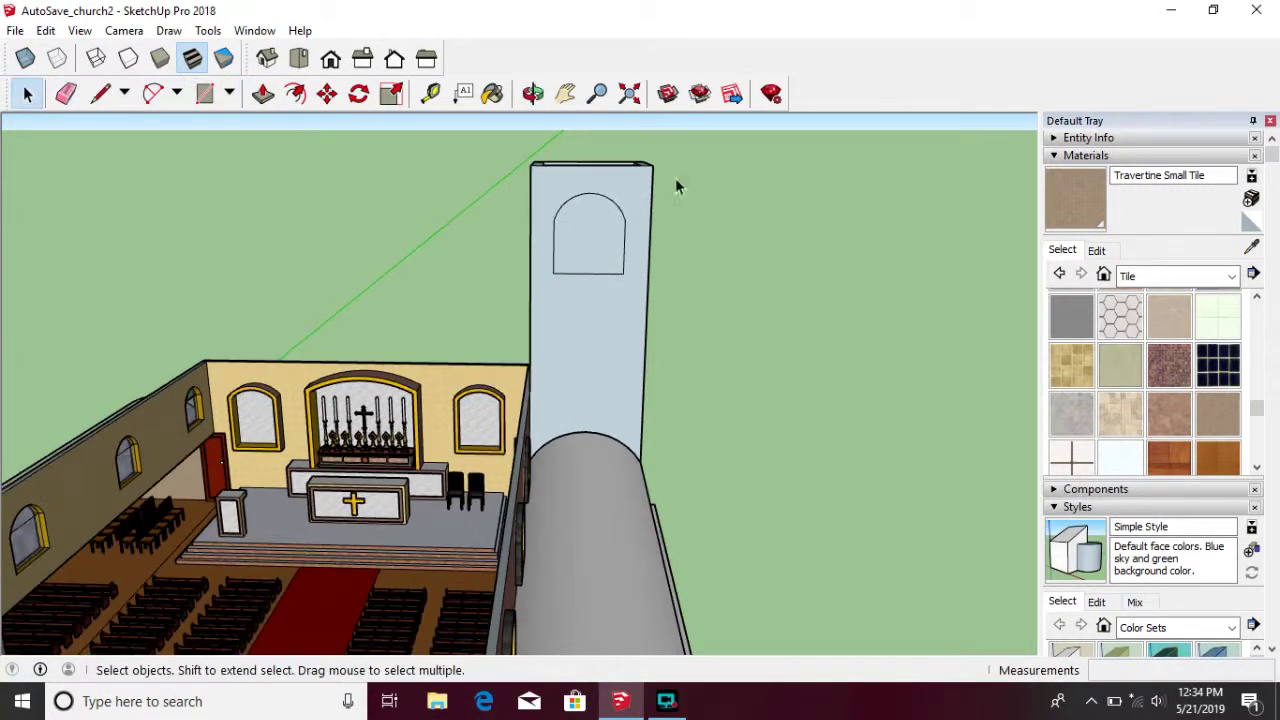
left_click(620, 212)
scroll(622, 214, "up", 2)
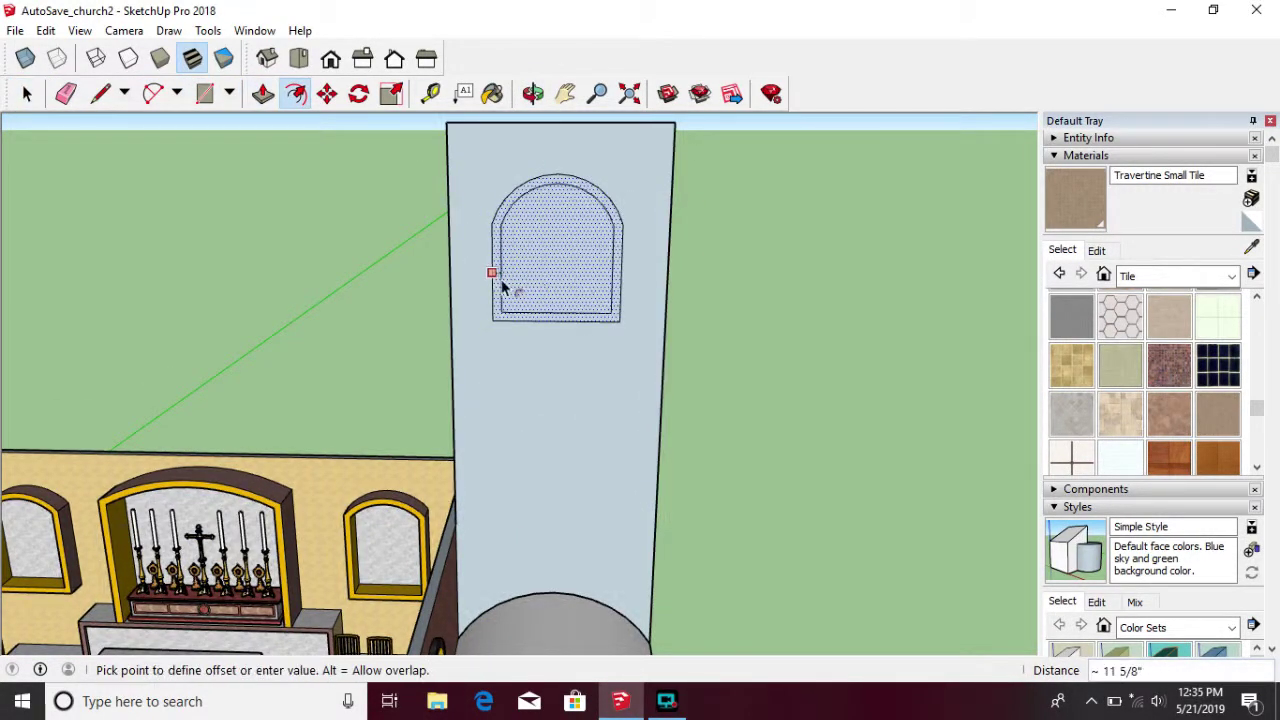
Step: Add the framed arched windows to the bell tower's other faces and cut the openings through its walls
left_click(27, 93)
scroll(535, 182, "up", 2)
left_click(534, 184)
left_click(590, 381)
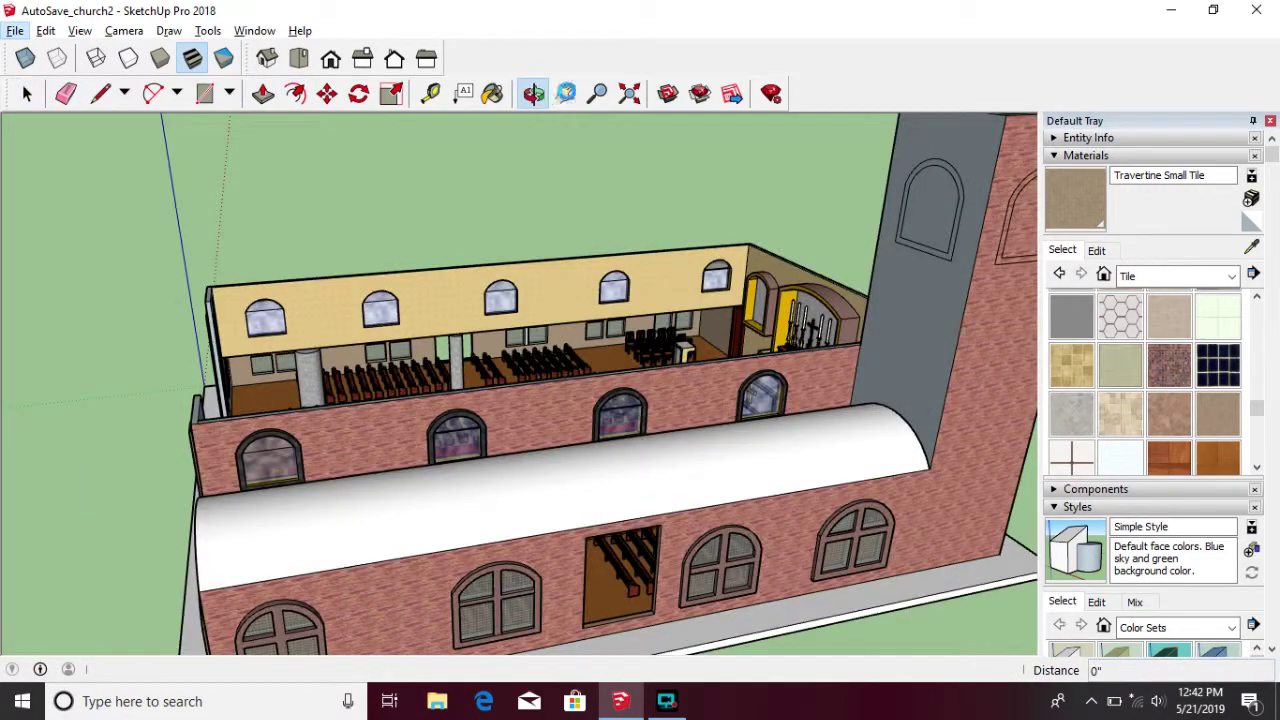
middle_click_drag(560, 330, 313, 127, "shift")
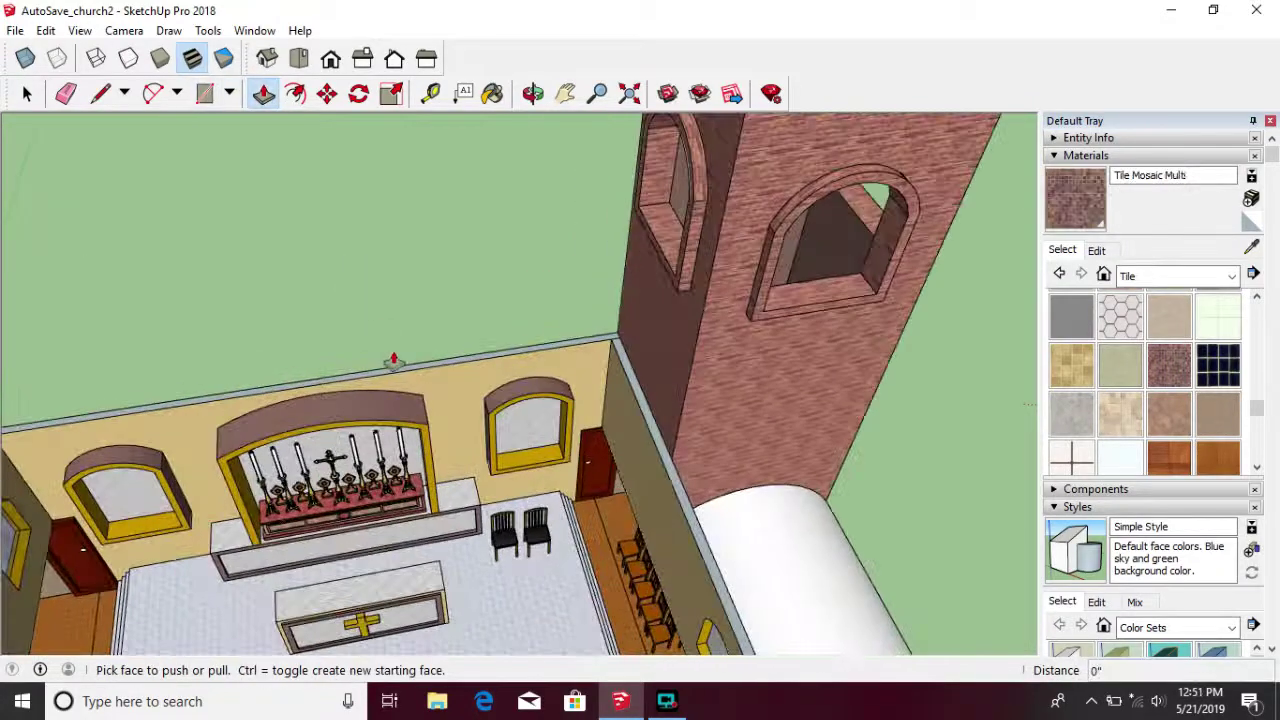
Step: Use Push/Pull on the nave wall tops to bridge the open front and form the wall above the entrance
scroll(393, 360, "up", 3)
middle_click_drag(437, 366, 270, 120)
left_click(400, 250)
scroll(640, 400, "up", 5)
middle_click_drag(640, 400, 263, 113, "shift")
scroll(400, 400, "down", 3)
middle_click_drag(400, 400, 681, 262)
scroll(420, 430, "up", 2)
scroll(681, 262, "up", 2)
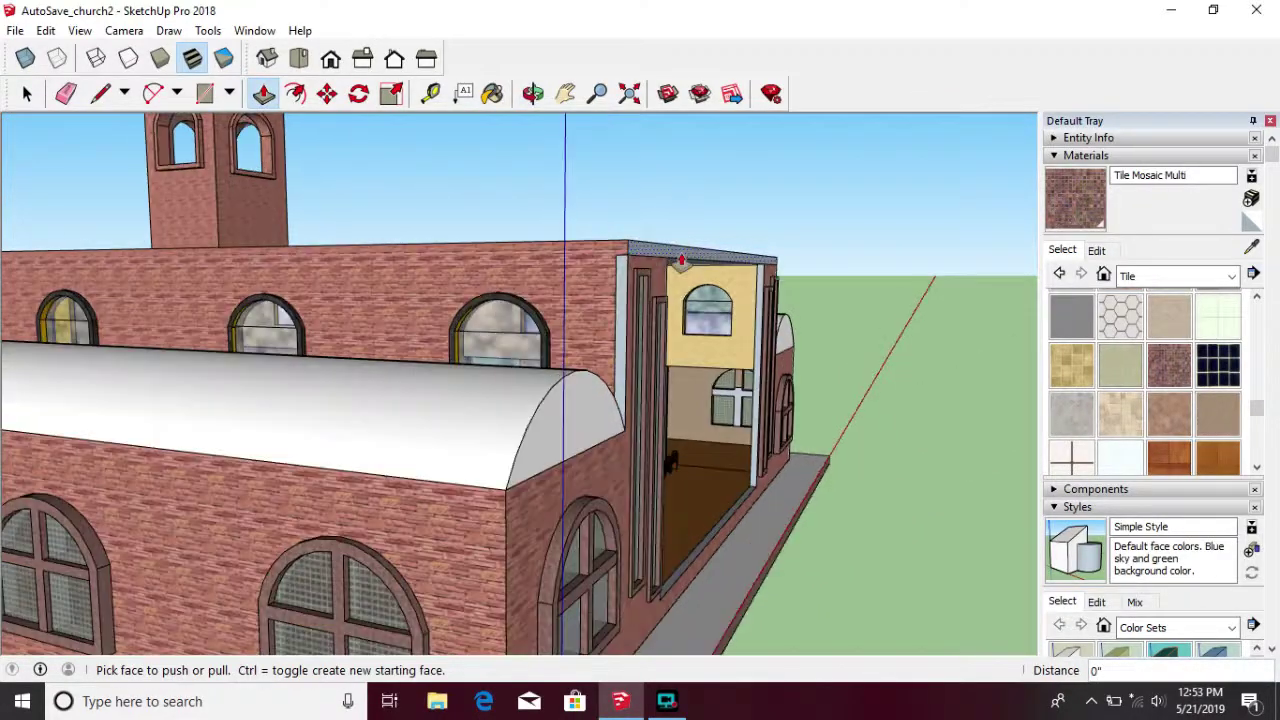
mouse_move(516, 108)
middle_mouse_down()
mouse_move(600, 300)
mouse_move(500, 400)
middle_mouse_up()
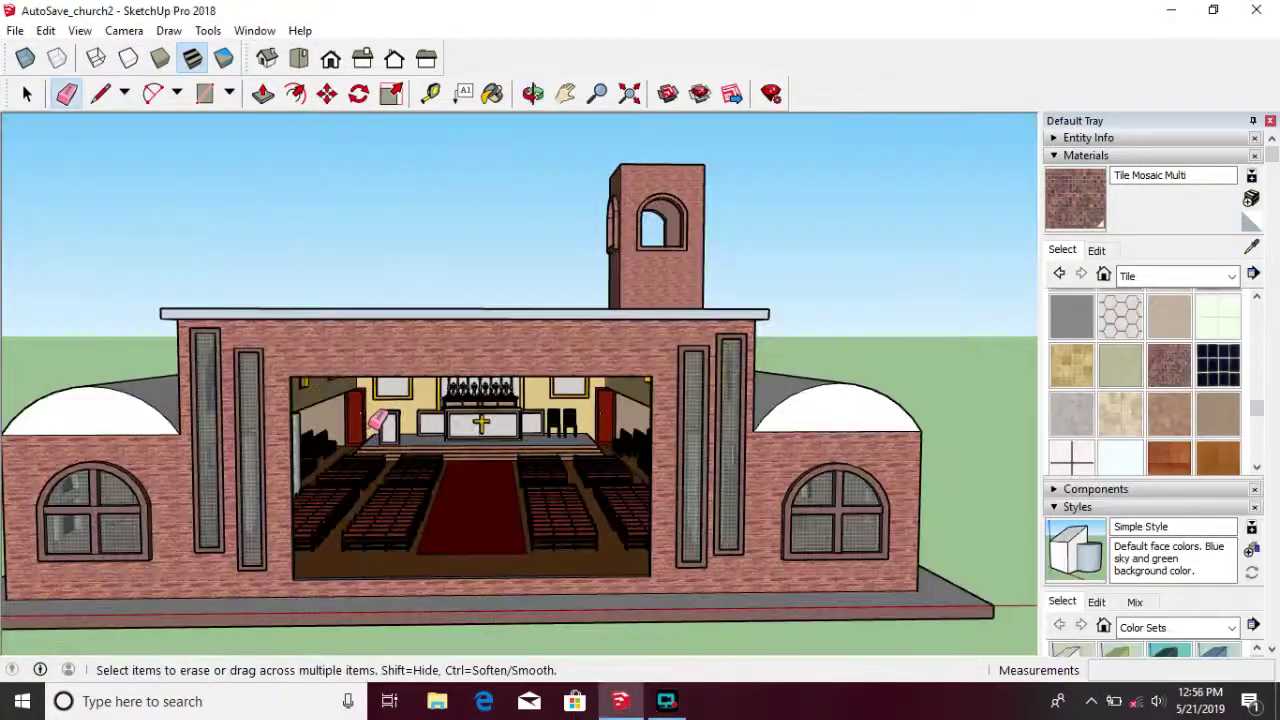
Step: Shape the head of the front entrance opening as an arch and raise a gable above the nave
scroll(368, 416, "up", 3)
middle_click_drag(368, 416, 689, 416)
scroll(620, 416, "down", 5)
left_click_drag(689, 416, 251, 171)
left_click(298, 58)
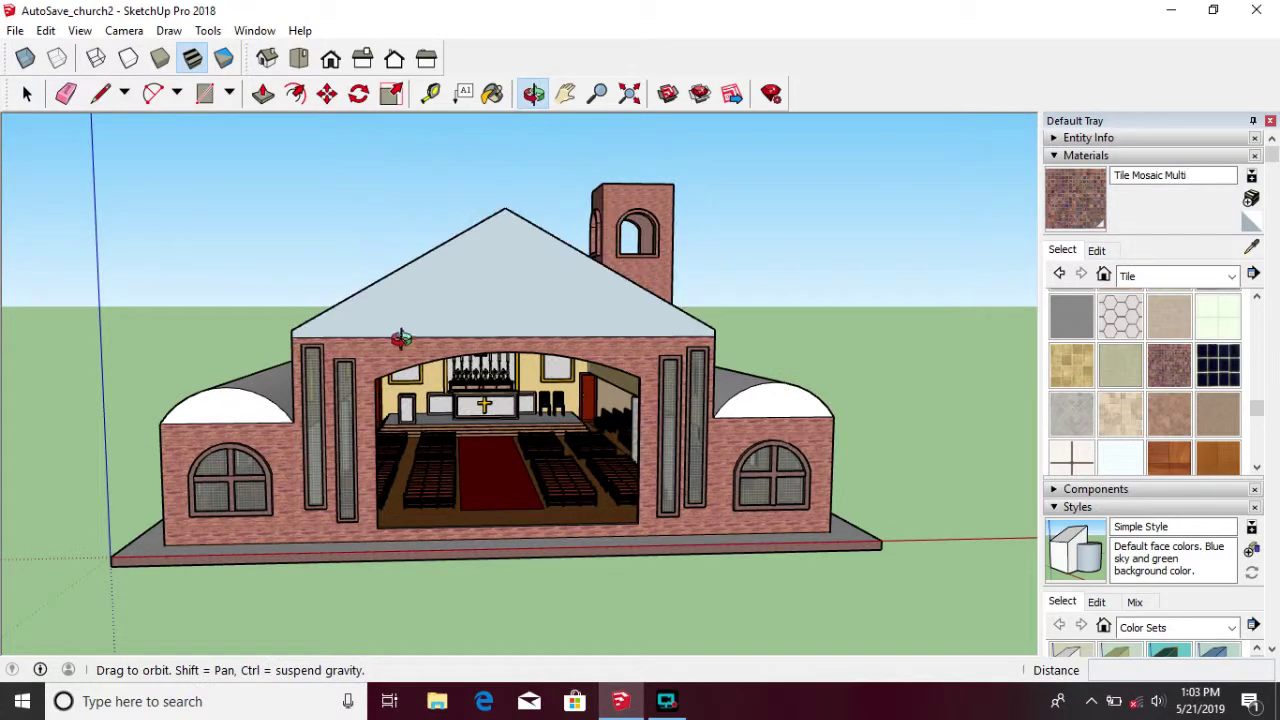
Step: Draw lines about 2' 4 1/4" long from the entrance's lower corners down the front wall to mark out the steps
left_click_drag(662, 527, 727, 350)
key("p")
key("o")
mouse_move(810, 372)
left_mouse_down()
mouse_move(520, 360)
mouse_move(480, 380)
left_mouse_up()
scroll(470, 420, "up", 5)
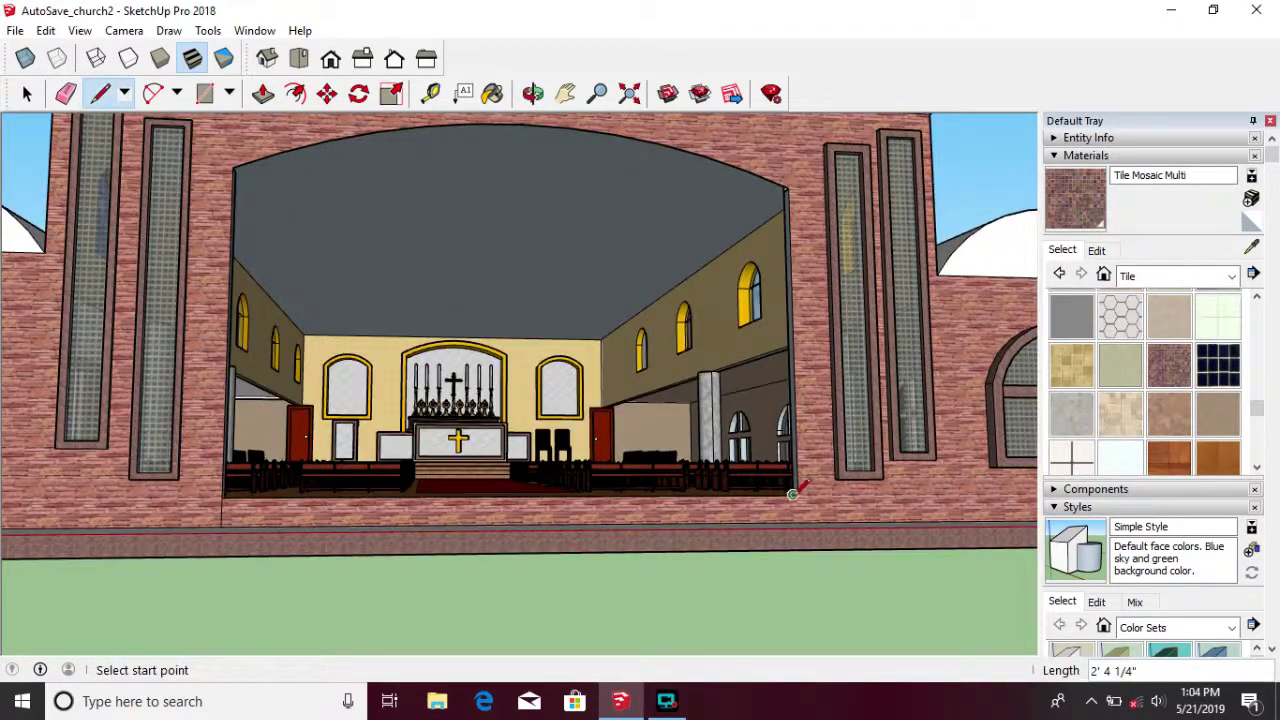
scroll(792, 494, "up", 2)
left_click(84, 514)
mouse_move(84, 514)
middle_mouse_down()
mouse_move(480, 337)
mouse_move(600, 400)
mouse_move(490, 565)
mouse_move(979, 462)
mouse_move(900, 430)
mouse_move(600, 450)
mouse_move(1000, 420)
middle_mouse_up()
scroll(1029, 397, "up", 3)
left_click(1029, 397)
Step: Form a flight of steps below the front entrance with Push/Pull, pushing an upper tread back about 1' 8 13/16"
scroll(1029, 397, "down", 5)
middle_click_drag(700, 430, 358, 456)
key("p")
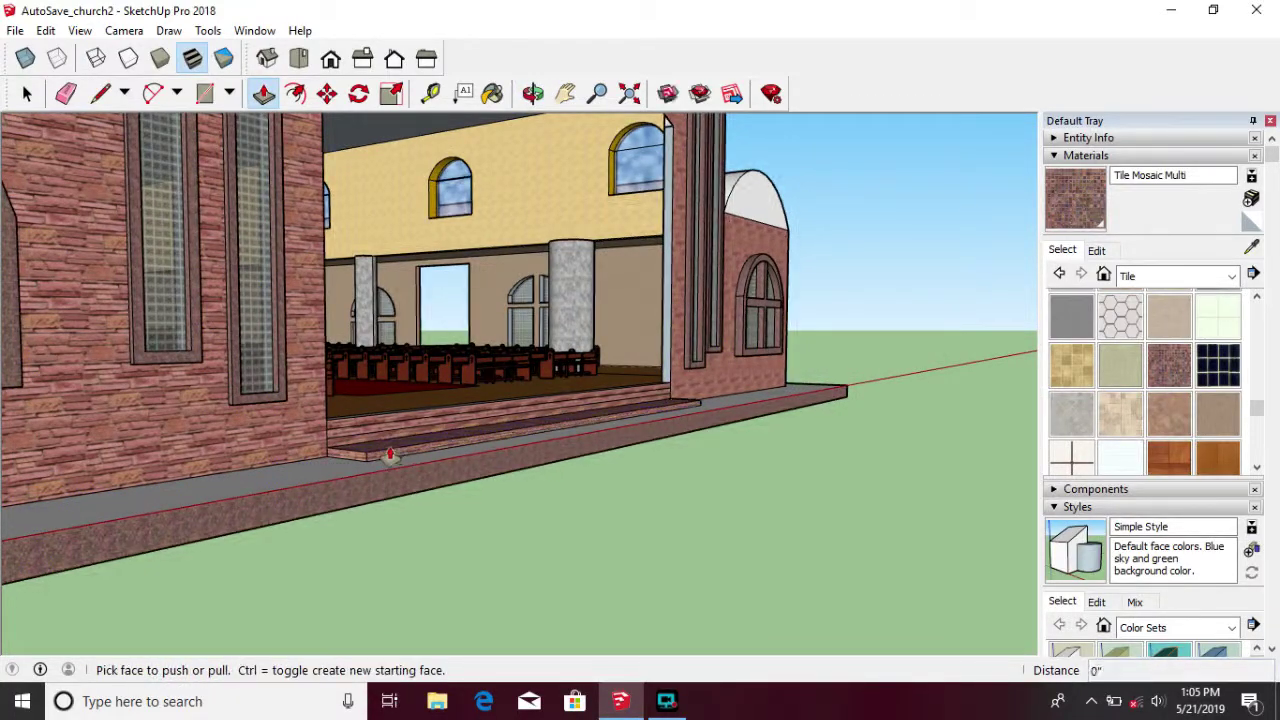
middle_click_drag(358, 440, 439, 462)
left_click(439, 462)
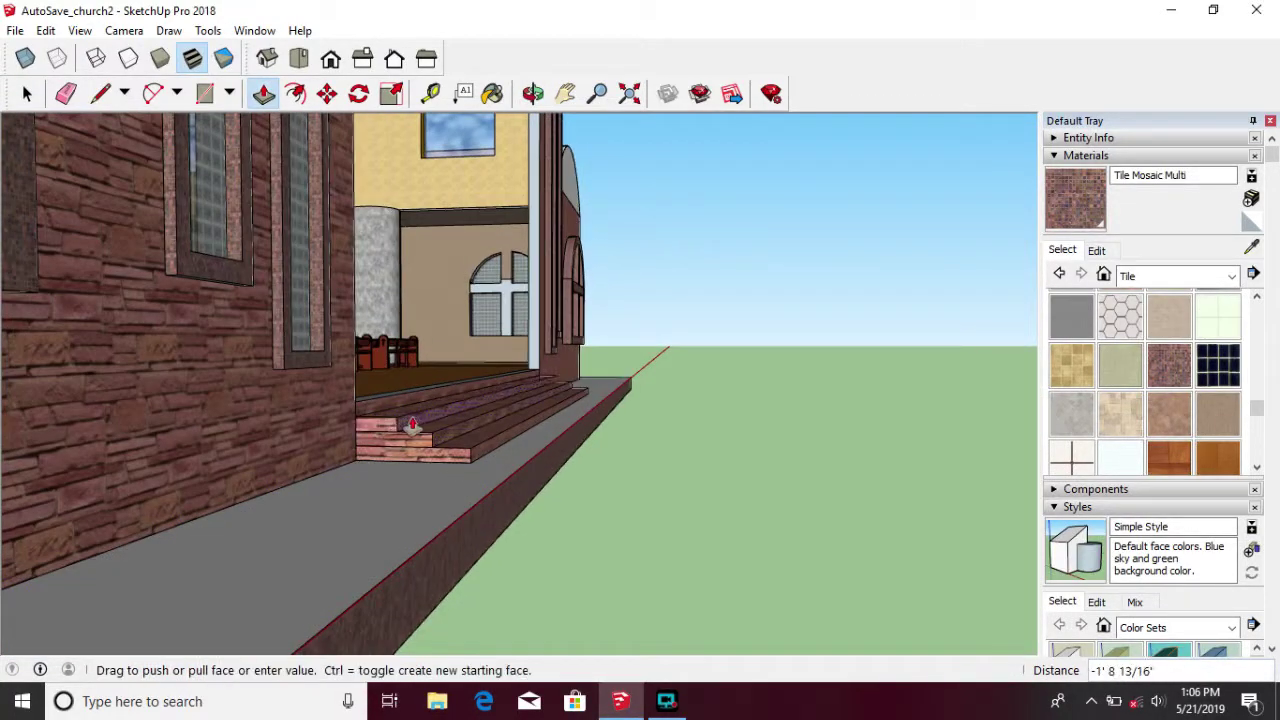
left_click(387, 405)
middle_click_drag(494, 340, 443, 343, "shift")
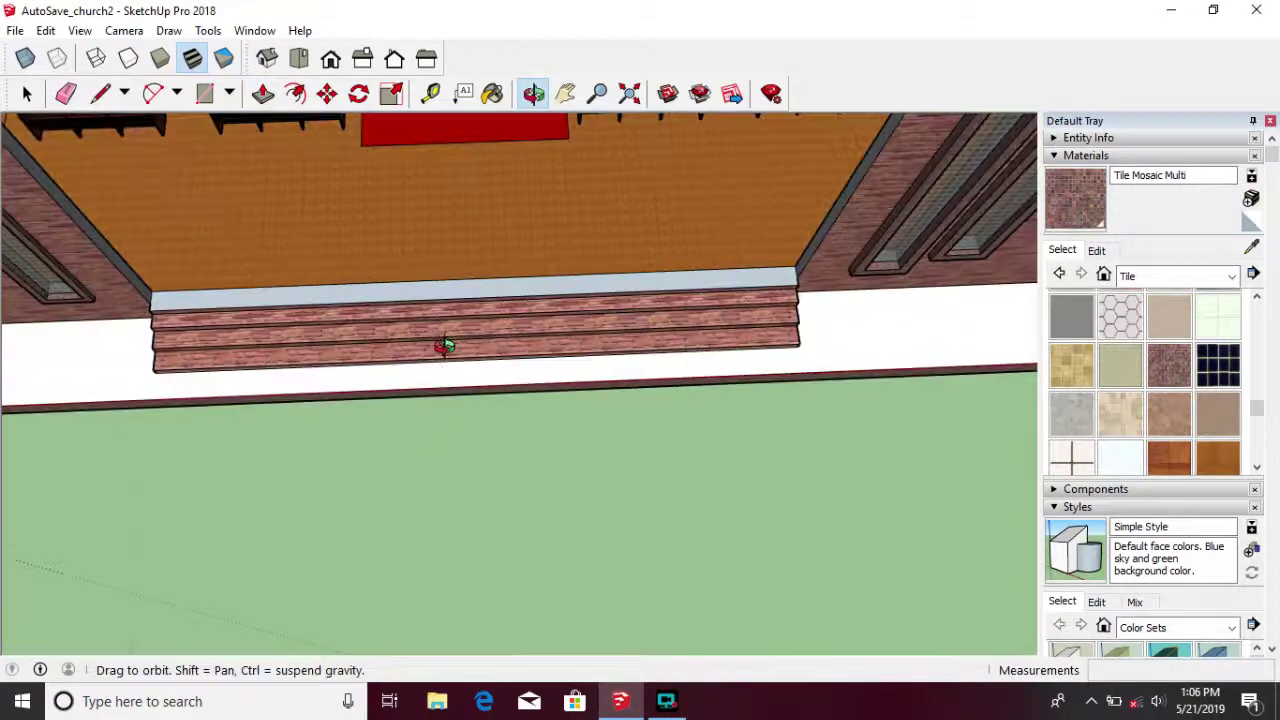
Step: Paint the bare threshold strip above the entrance steps with the wood-toned floor tile and erase its leftover edge
left_click(1218, 458)
key("e")
middle_click_drag(94, 263, 600, 330)
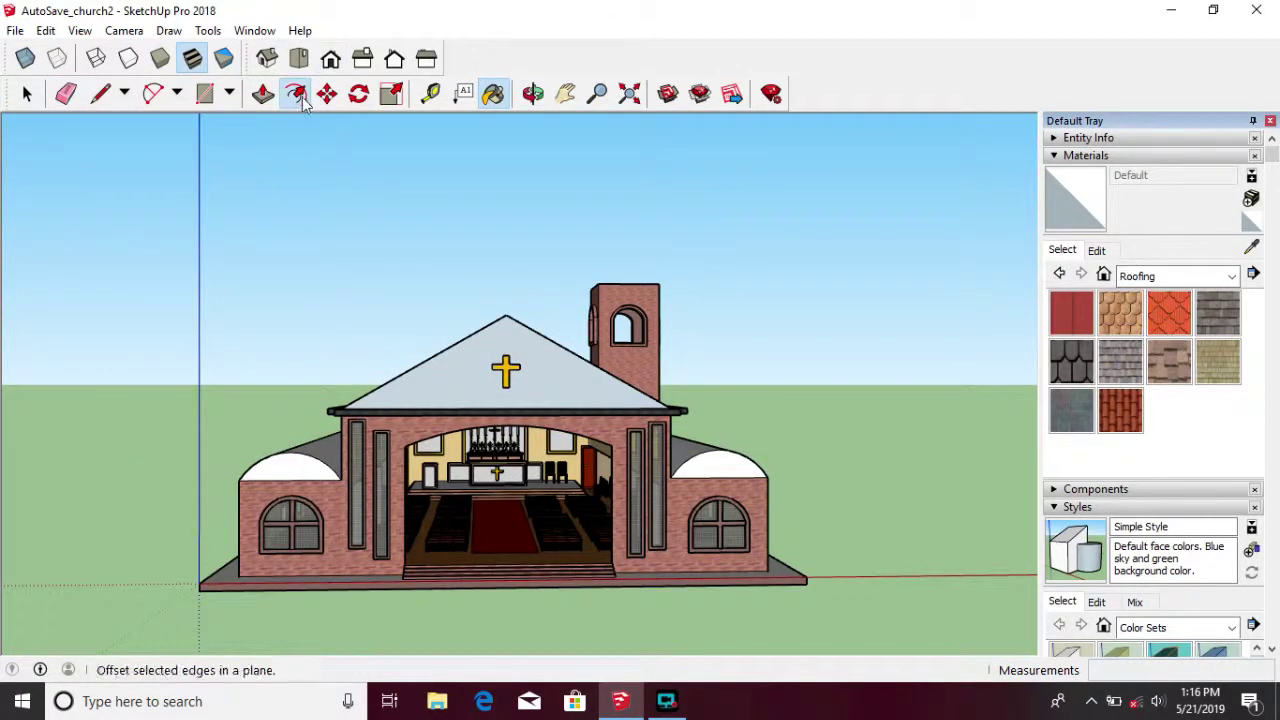
Step: Offset the front gable's outline inward and use Push/Pull on the border to form a raised trim around the cross
left_click(296, 93)
scroll(436, 350, "up", 1)
left_click(436, 354)
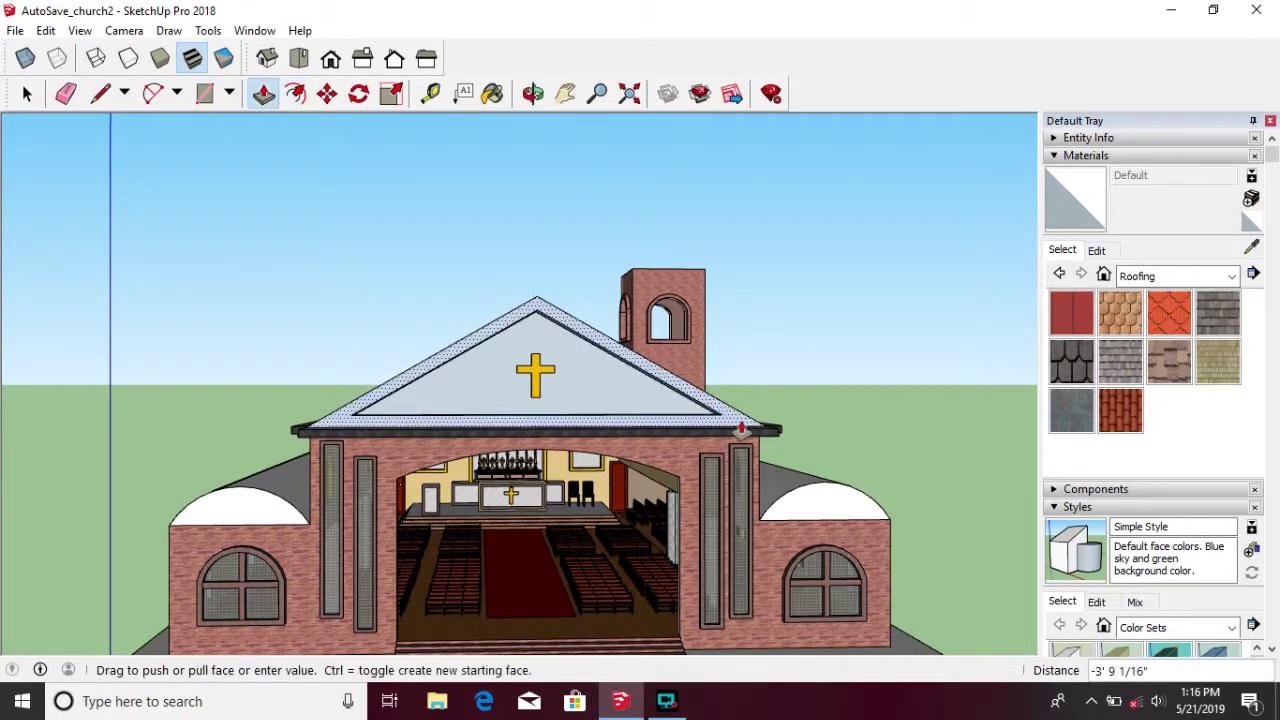
key("o")
left_click_drag(597, 400, 500, 390)
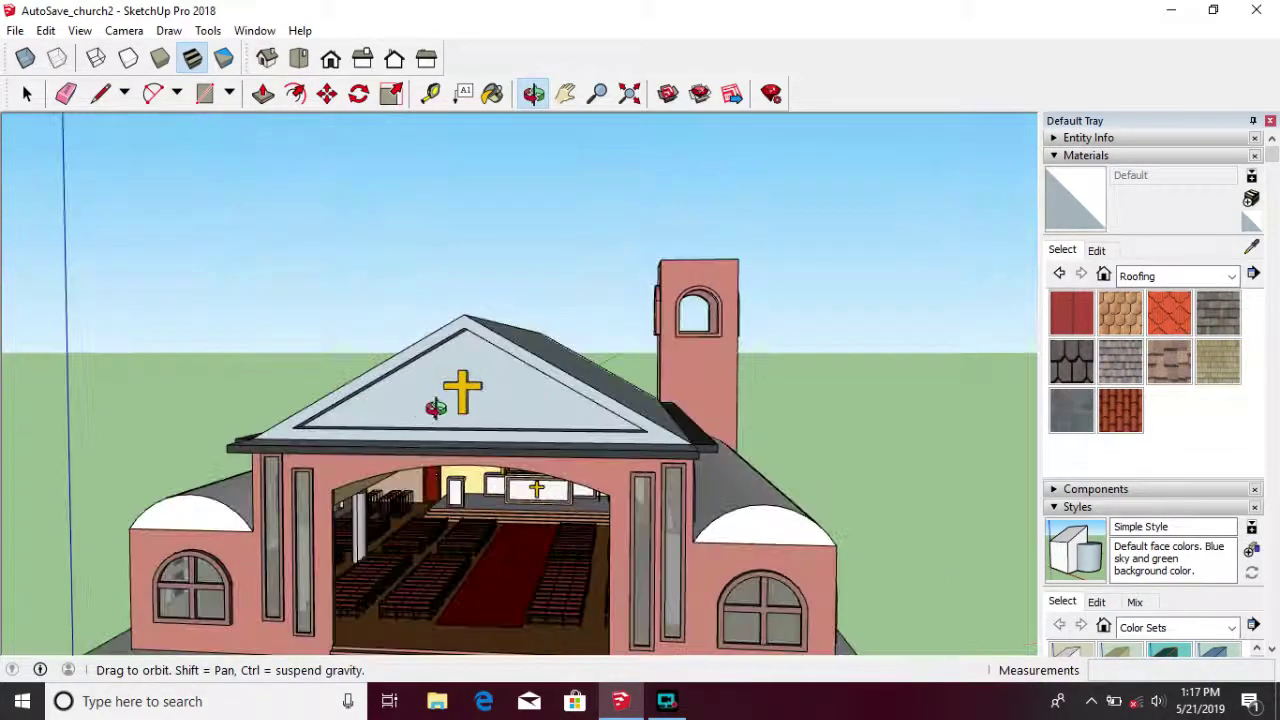
Step: Paint the front gable's raised trim with Tile Mosaic Multi from the Tile collection
left_click(1178, 276)
left_click(1143, 474)
left_click(1170, 366)
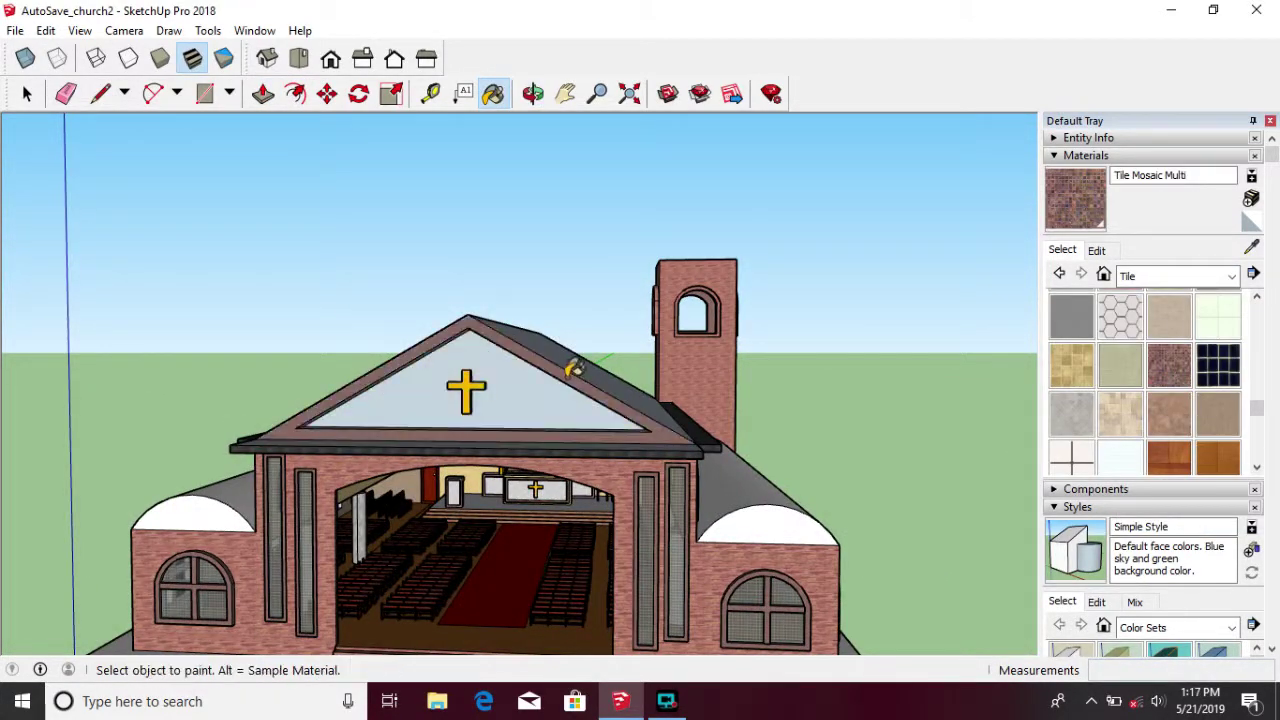
Step: Paint the triangular gable face behind the cross with Stone Flagstone Ashlar
left_click(1178, 276)
left_click(1170, 330)
left_click(1120, 316)
left_click(563, 410)
Step: Try Terrazzo Tile Accent and Tile Travertine 2 inch on the front gable's raised trim
key("o")
left_click_drag(563, 410, 700, 400)
left_click(1059, 273)
scroll(1178, 405, "down", 1)
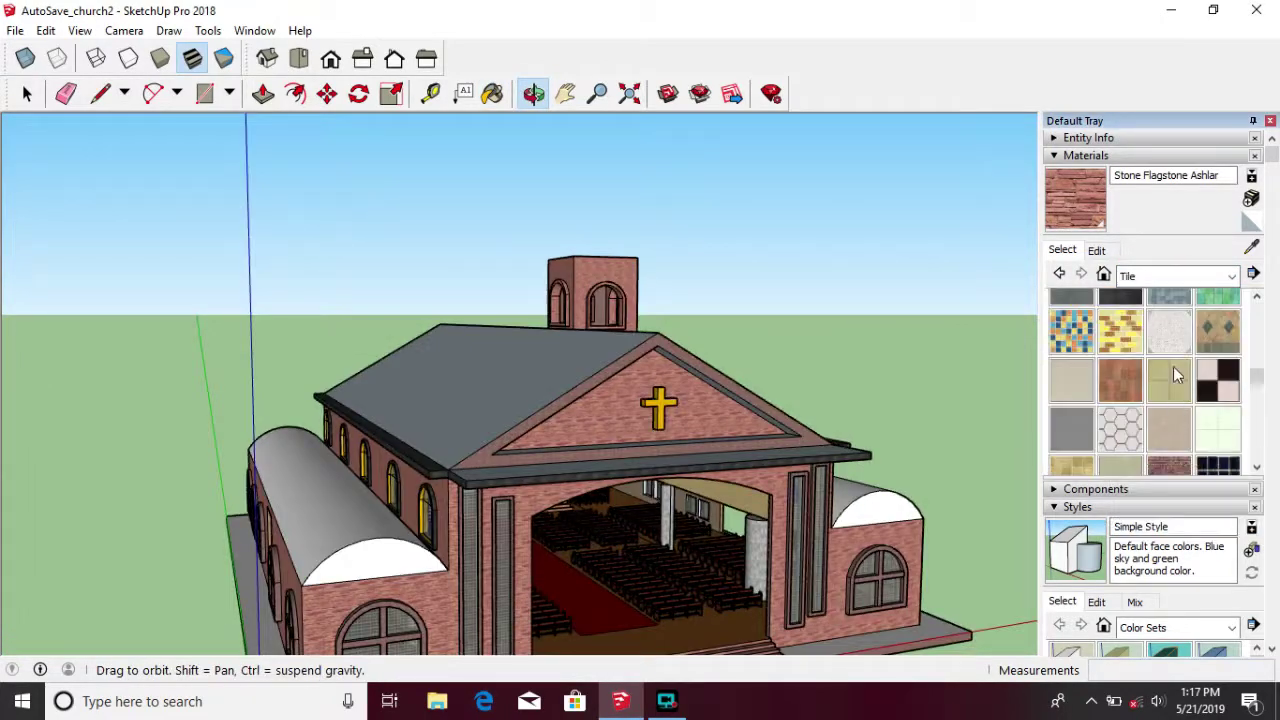
middle_click_drag(630, 310, 606, 371)
scroll(626, 420, "up", 3)
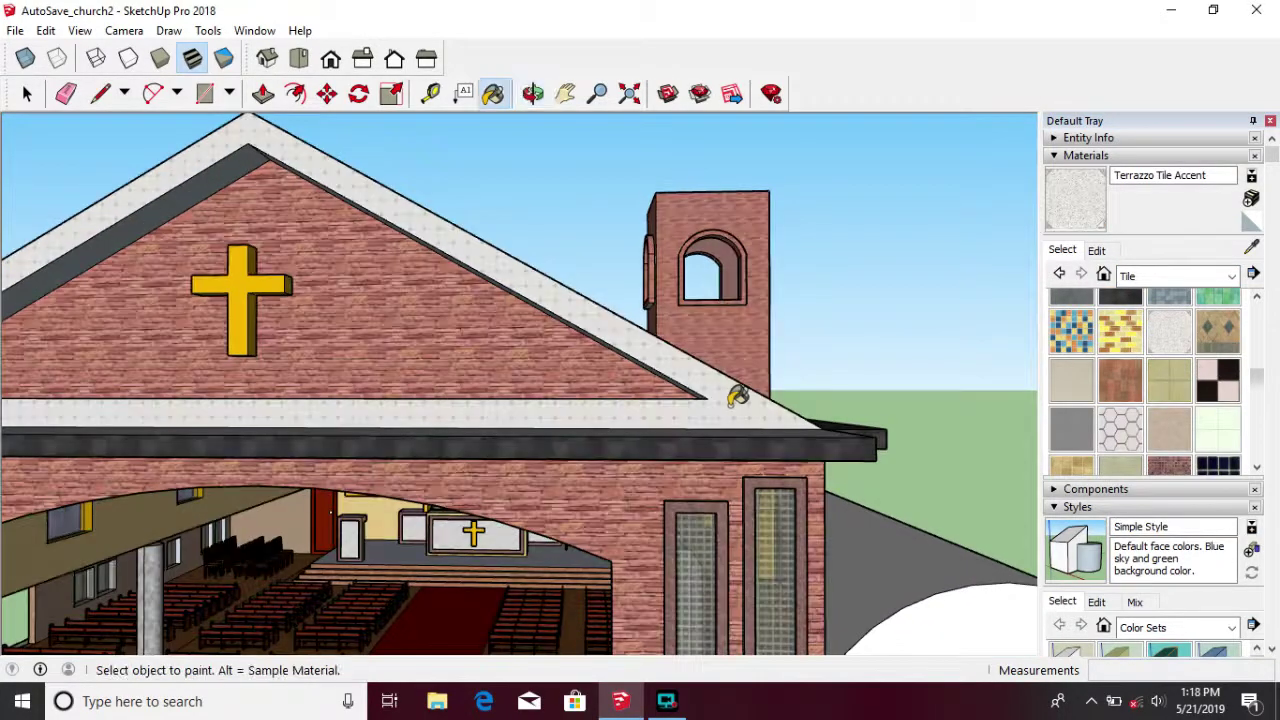
scroll(1116, 405, "down", 1)
left_click(1116, 405)
left_click(729, 394)
scroll(729, 394, "down", 3)
Step: Paint the front gable's raised trim with Pea Gravel from the Landscaping, Fencing and Vegetation collection
left_click(1178, 276)
left_click(1146, 446)
left_click(1178, 276)
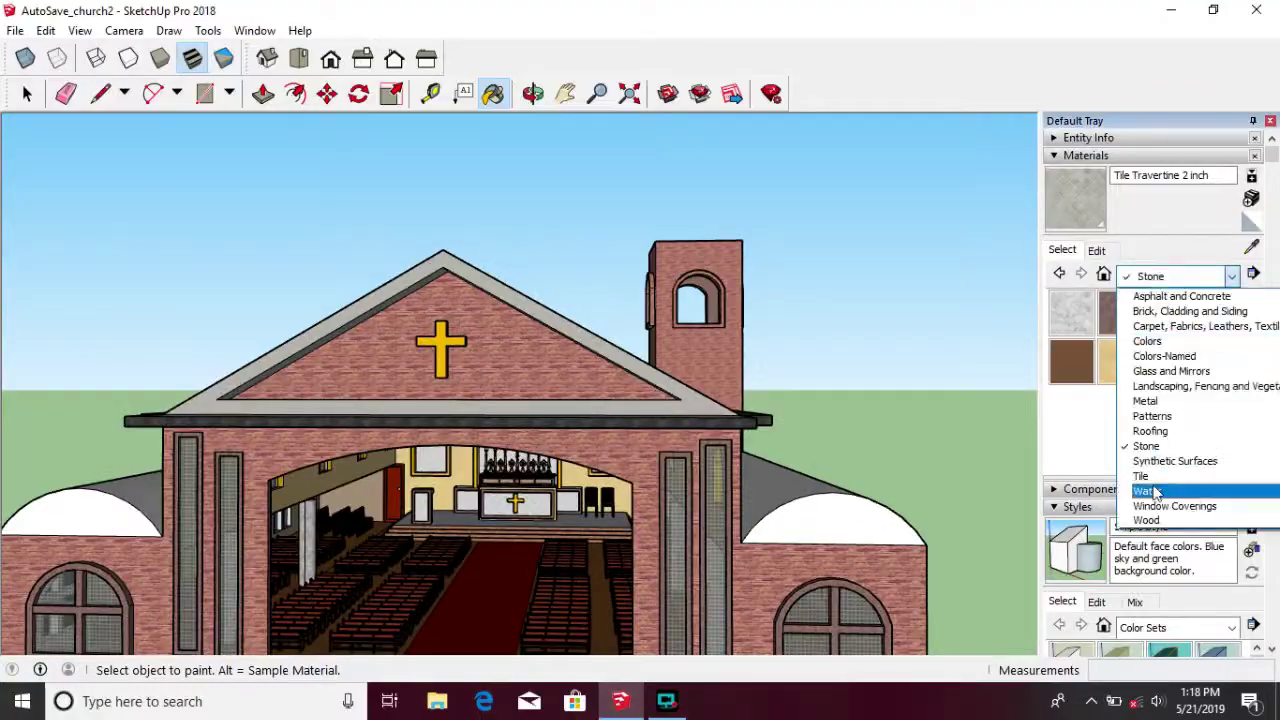
left_click(1168, 386)
left_click(700, 393)
Step: Paint the main roof's eaves and the front ledge below the gable with Pea Gravel
scroll(704, 390, "up", 5)
middle_click_drag(704, 390, 532, 537)
scroll(423, 234, "down", 5)
middle_click_drag(423, 234, 651, 607)
key("F4")
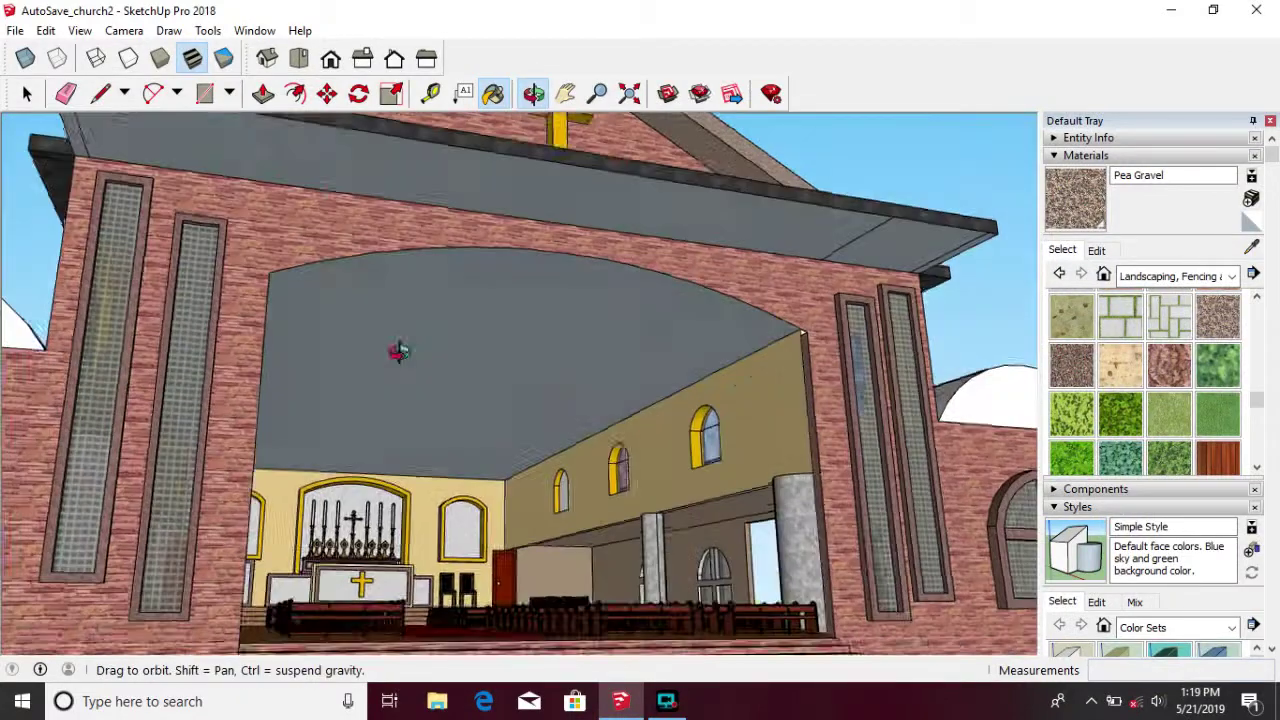
middle_click_drag(520, 400, 74, 354)
scroll(338, 430, "up", 6)
scroll(338, 430, "down", 5)
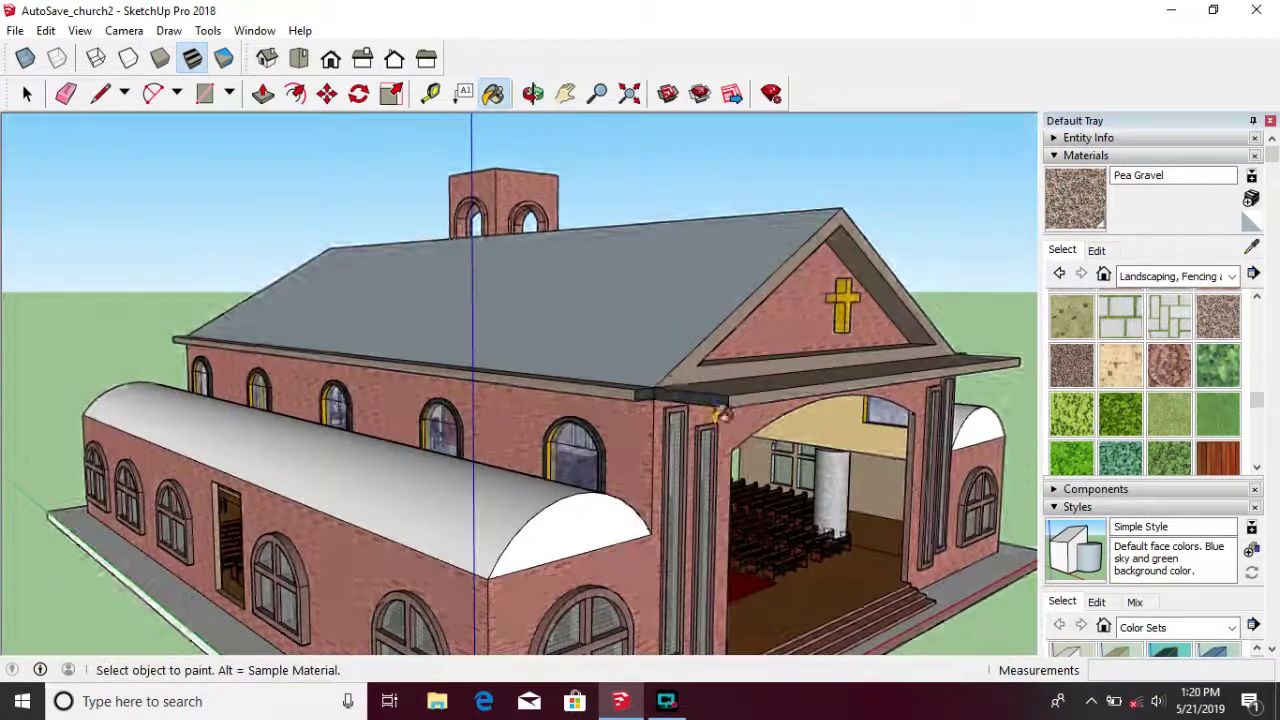
Step: Paint both main roof slopes and the barrel aisle roofs with Roofing Tile Spanish from the Roofing collection
left_click(532, 93)
left_click_drag(500, 400, 650, 400)
left_click(1175, 276)
left_click(1140, 405)
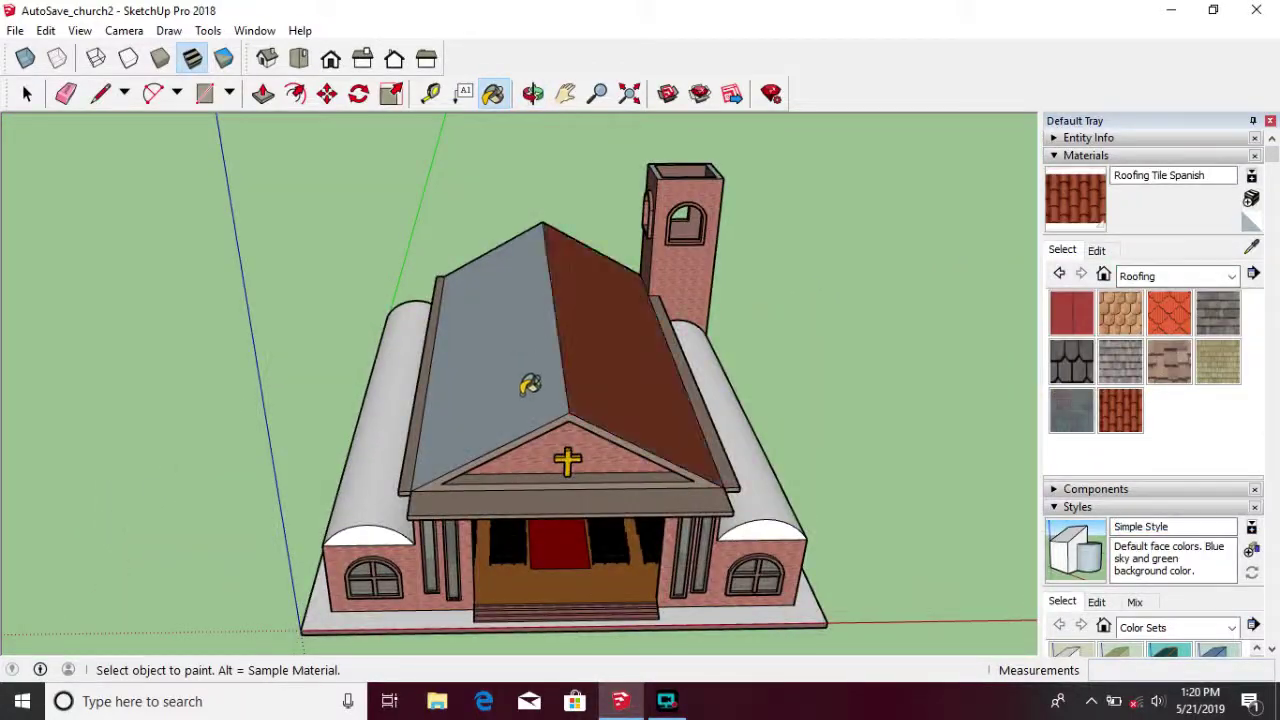
scroll(380, 380, "up", 5)
left_click_drag(380, 380, 583, 446)
scroll(606, 451, "up", 2)
scroll(606, 451, "down", 2)
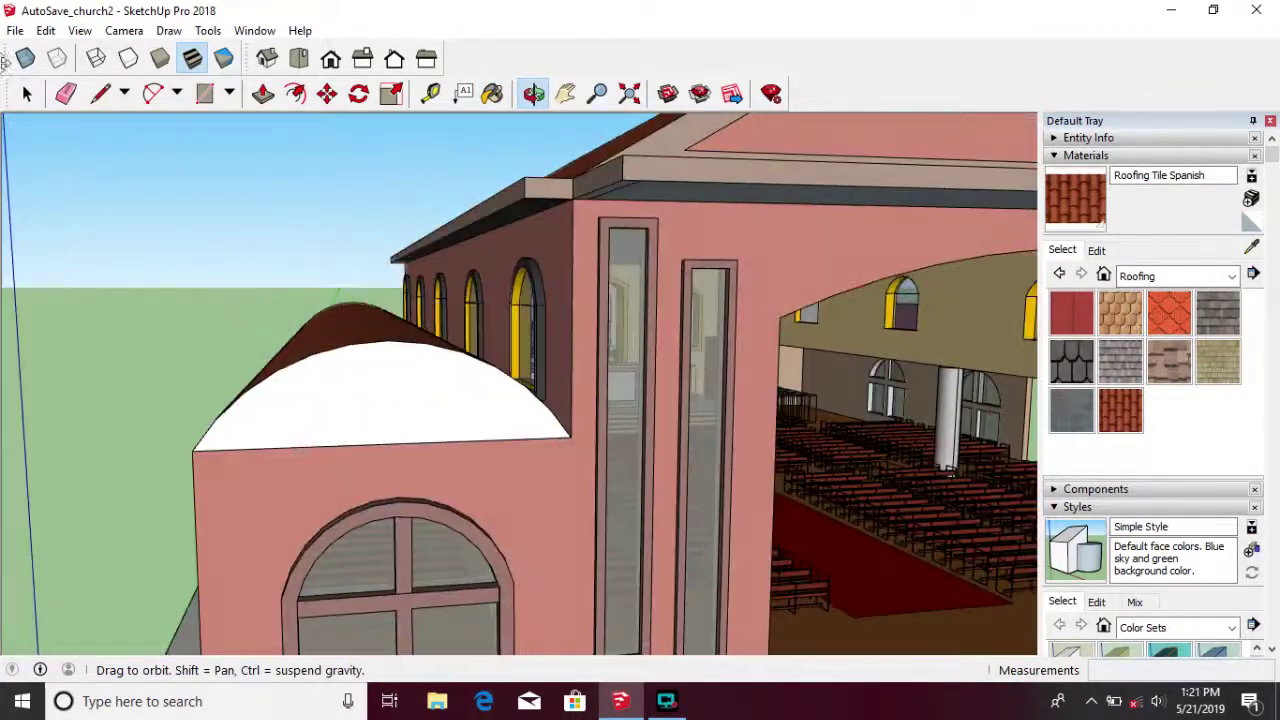
Step: Offset the arched front faces of both aisle roofs inward and pull their borders out about 1' 5" with Push/Pull
key("f")
left_click(309, 371)
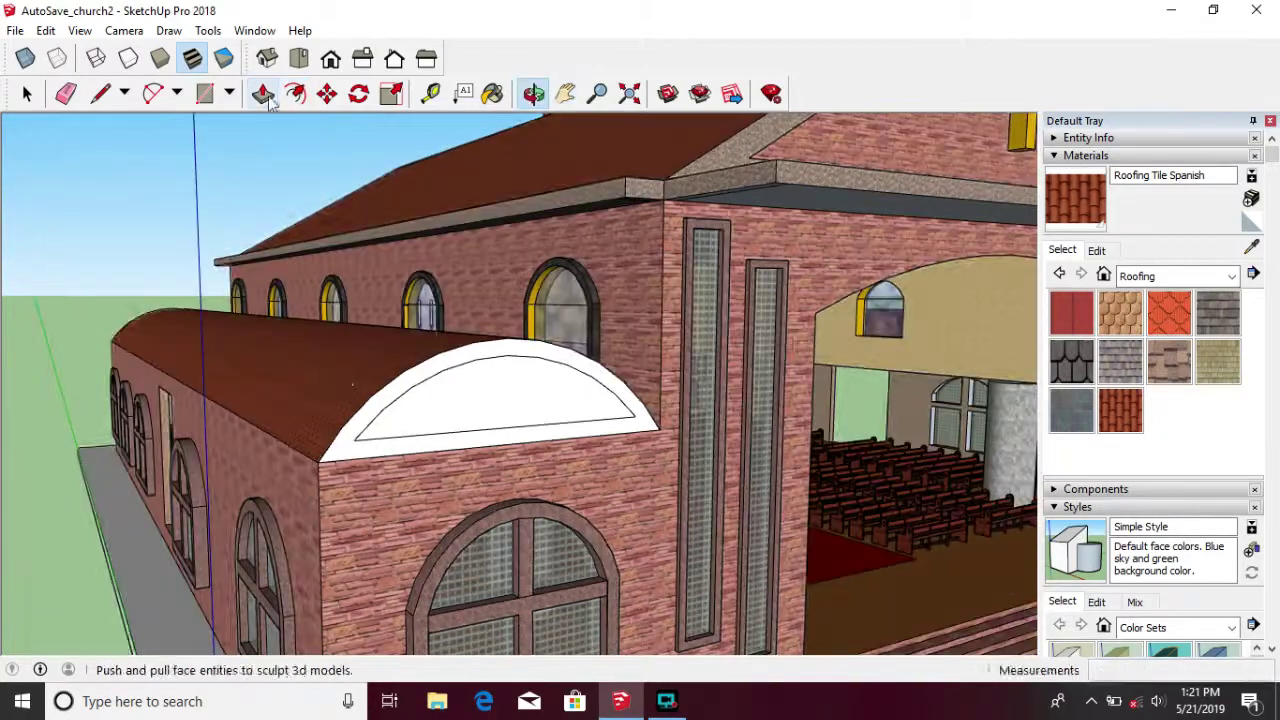
middle_click_drag(630, 437, 725, 300)
key("f")
Step: Paint the raised borders and inner panels of the aisles' arched front ends to match the window frames and glazing
left_click(1200, 276)
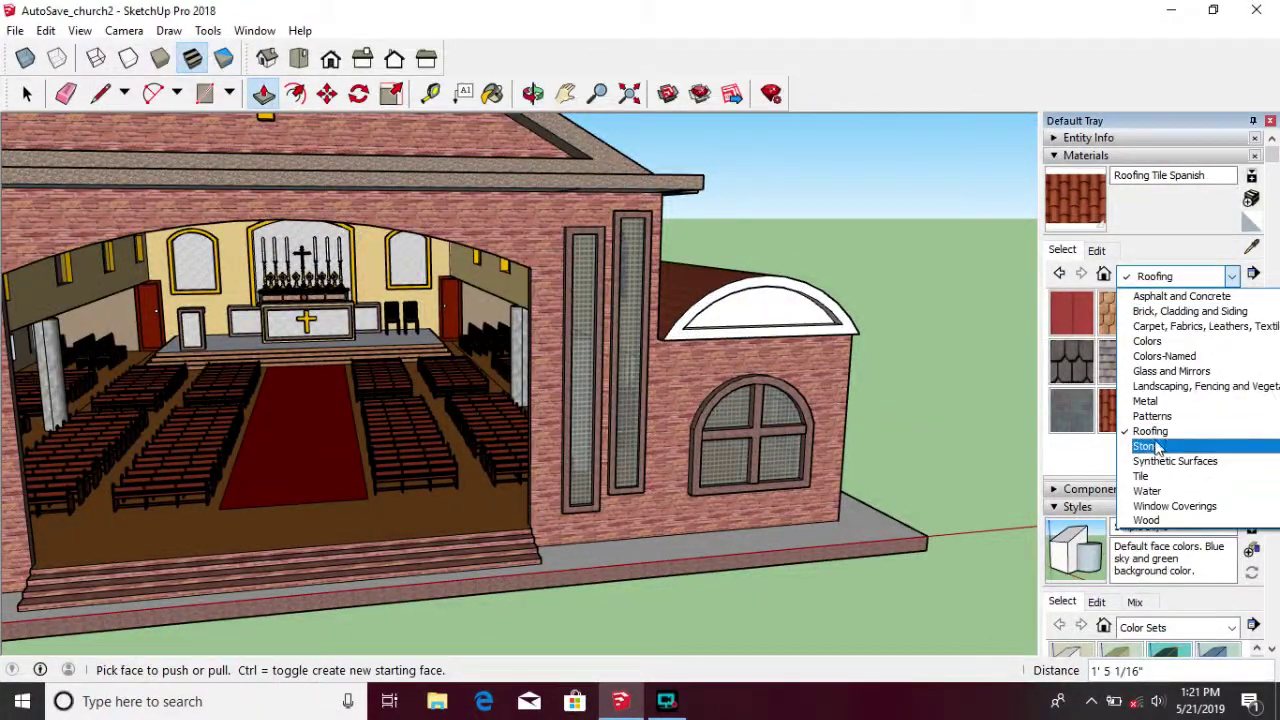
left_click(1170, 311)
left_click(1169, 365)
middle_click_drag(700, 380, 677, 363, "shift")
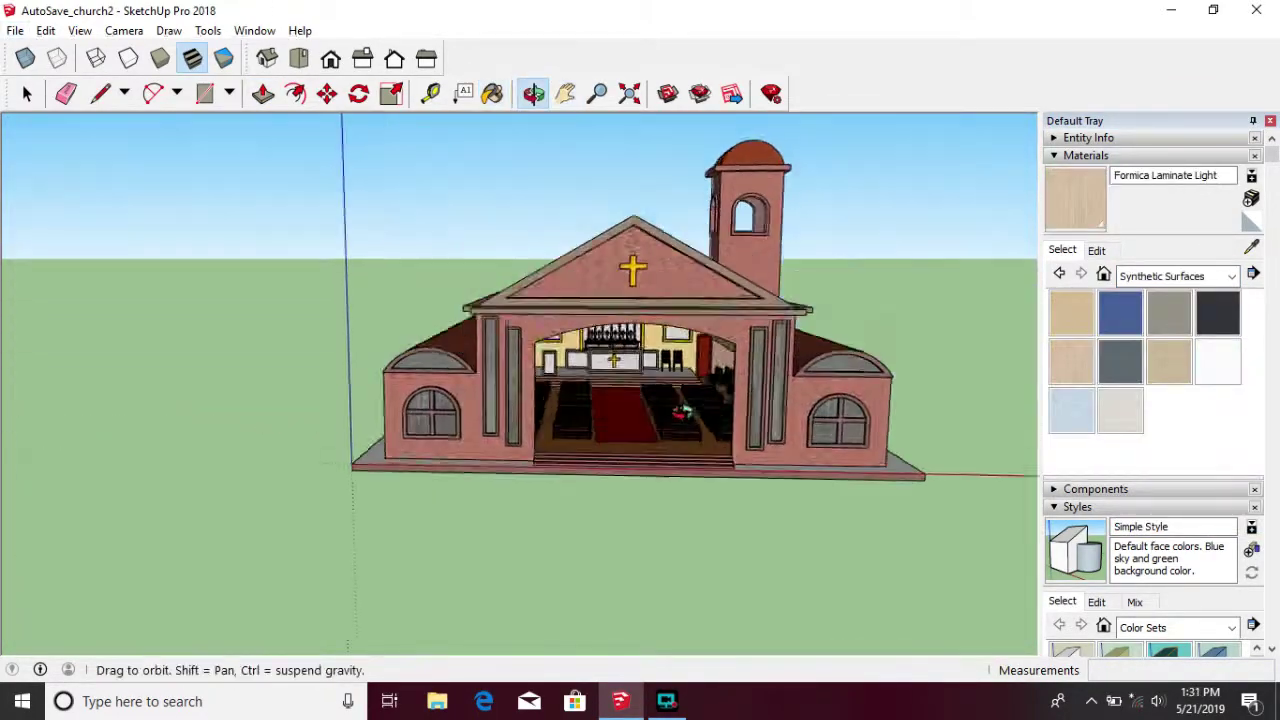
Step: Paint the arched rear end of the barrel aisle roof beside the back door with Tile Mosaic Multi
middle_click_drag(560, 400, 437, 409)
scroll(695, 503, "up", 3)
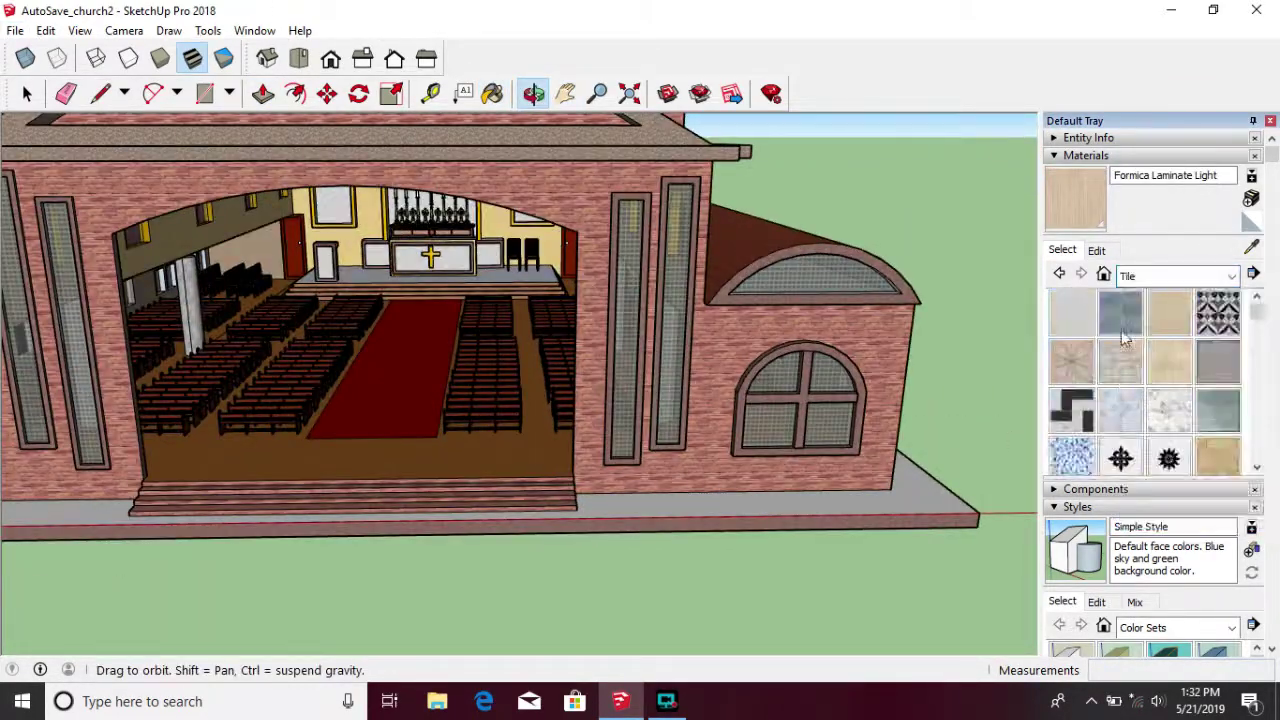
scroll(1070, 368, "up", 2)
left_click(330, 59)
left_click(267, 59)
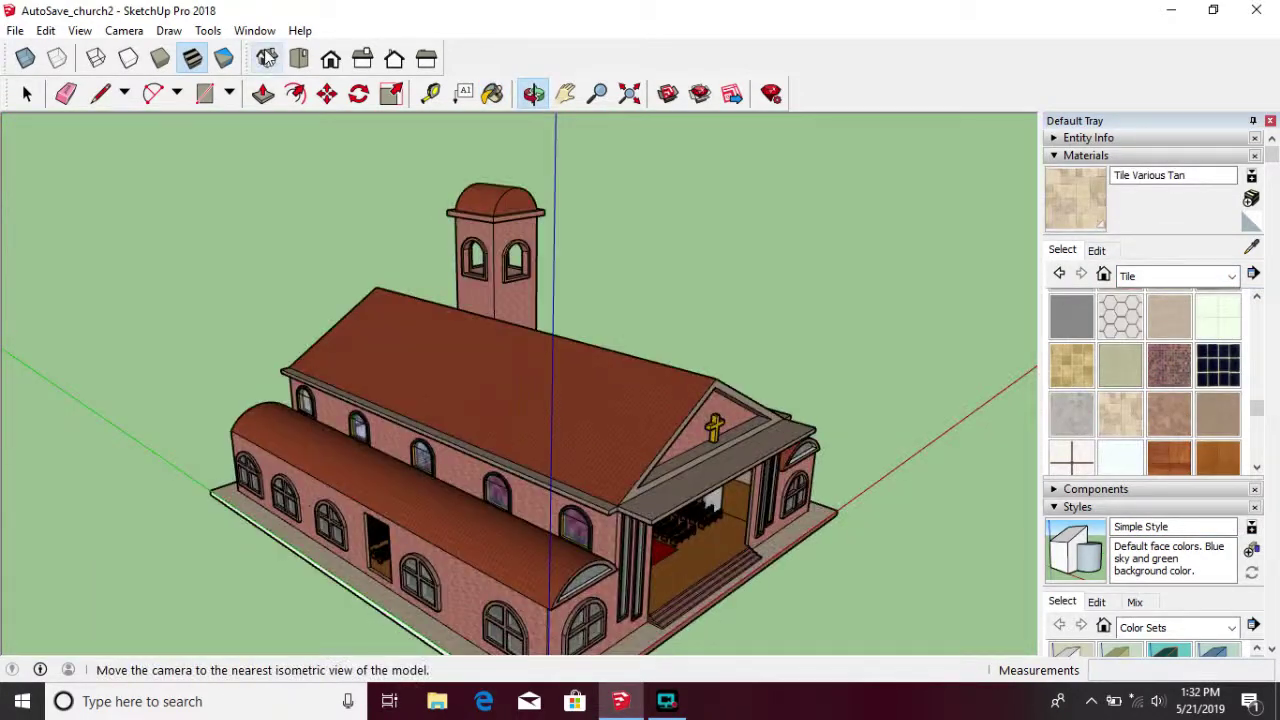
left_click(362, 59)
left_click(394, 59)
scroll(716, 446, "up", 4)
left_click(1169, 365)
left_click(737, 457)
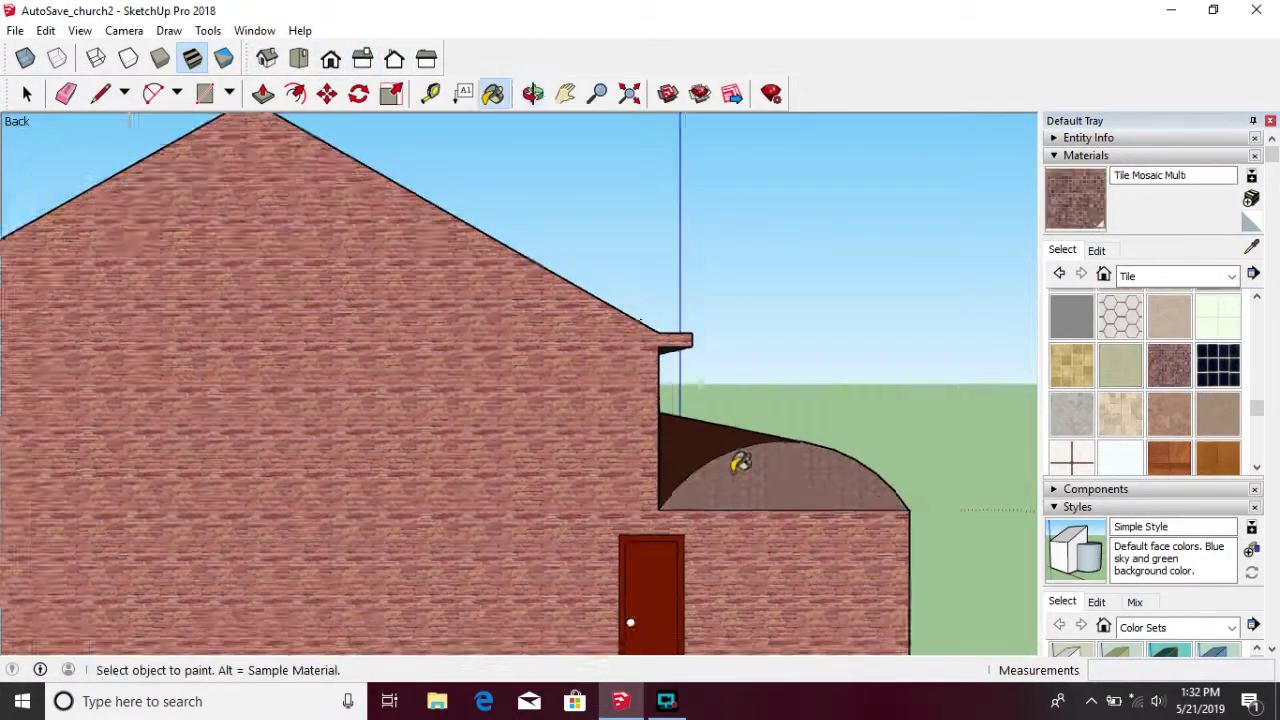
scroll(730, 490, "down", 4)
Step: Review the textured church from the left, top, front and isometric views, and examine the side doorway up close
left_click(426, 59)
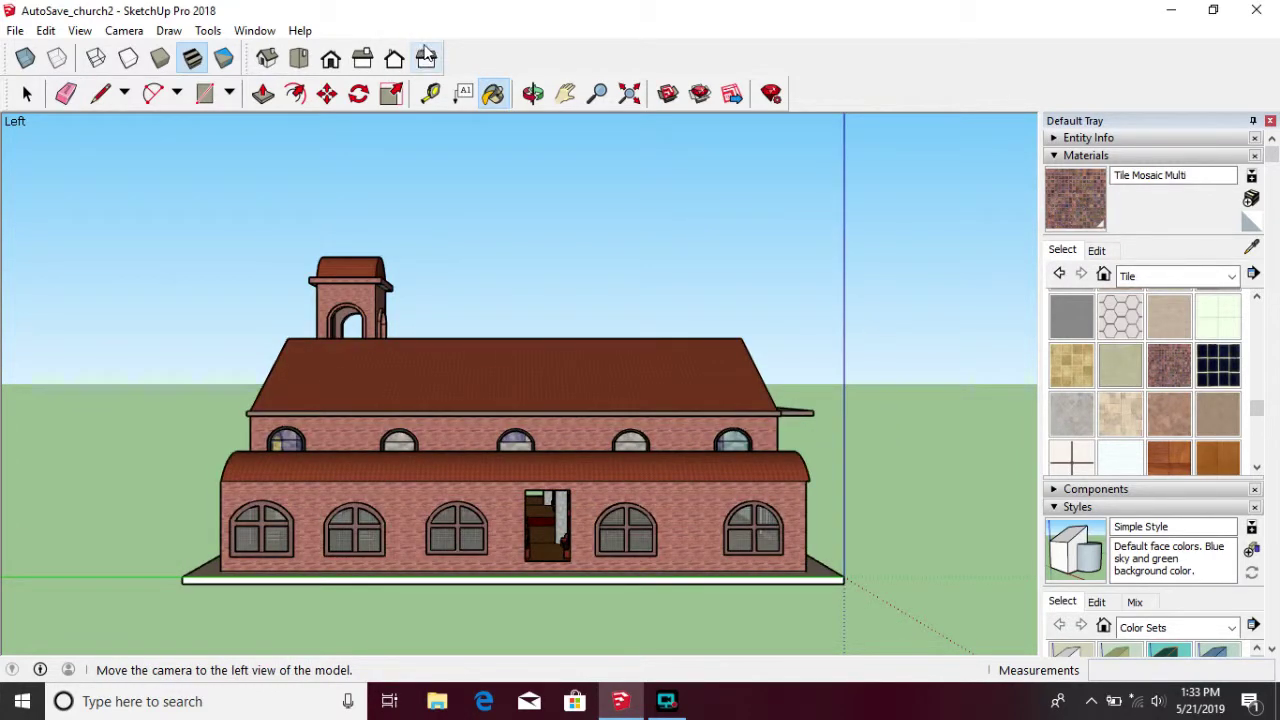
left_click(302, 62)
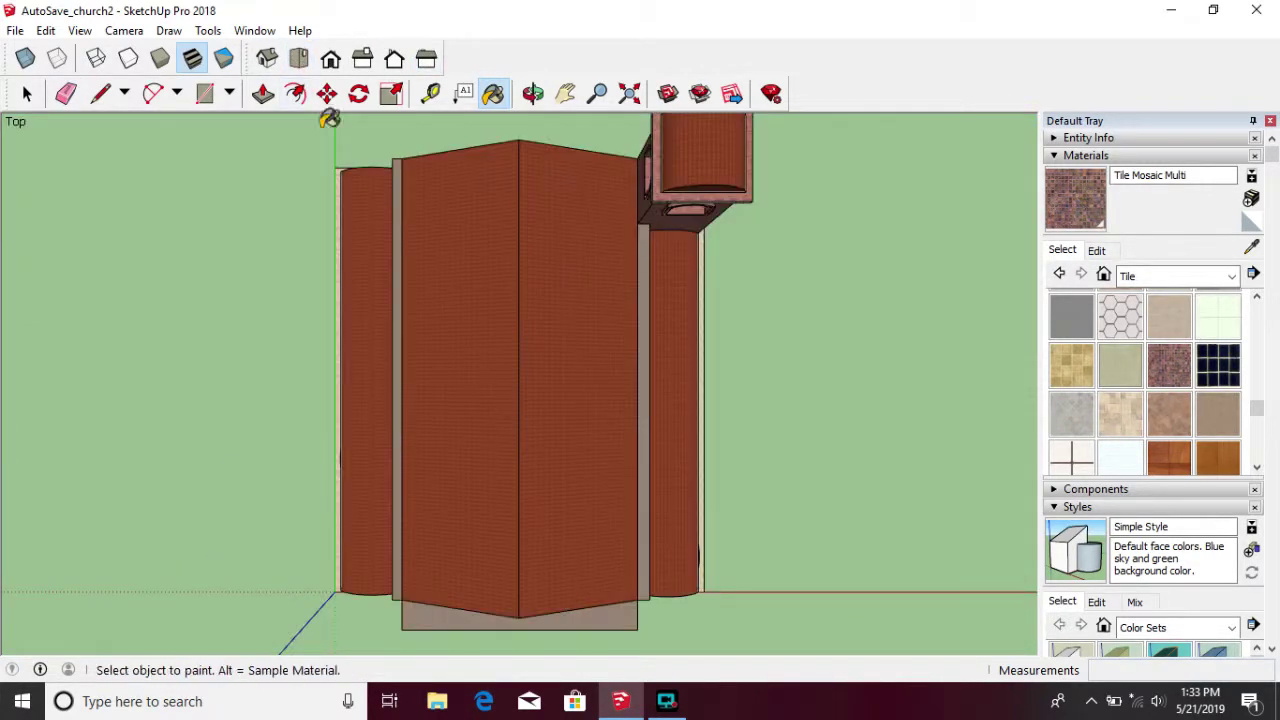
scroll(399, 322, "down", 1)
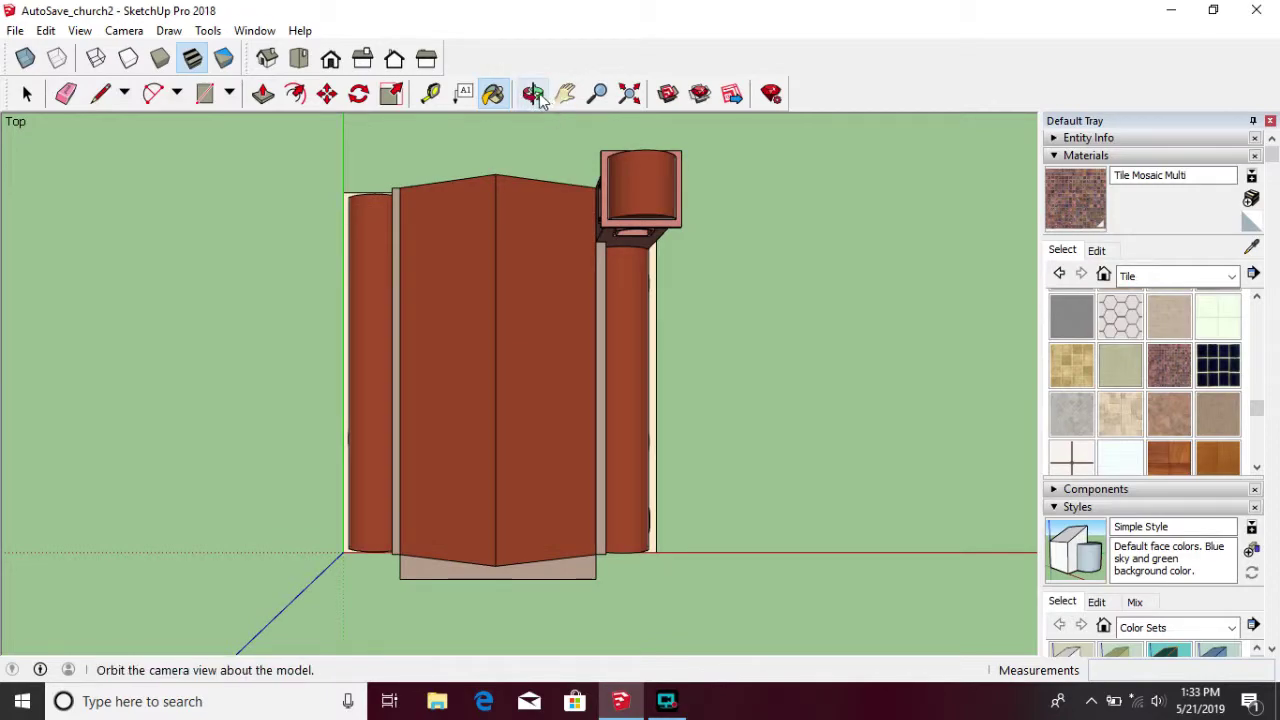
left_click_drag(508, 400, 508, 300)
scroll(400, 430, "up", 10)
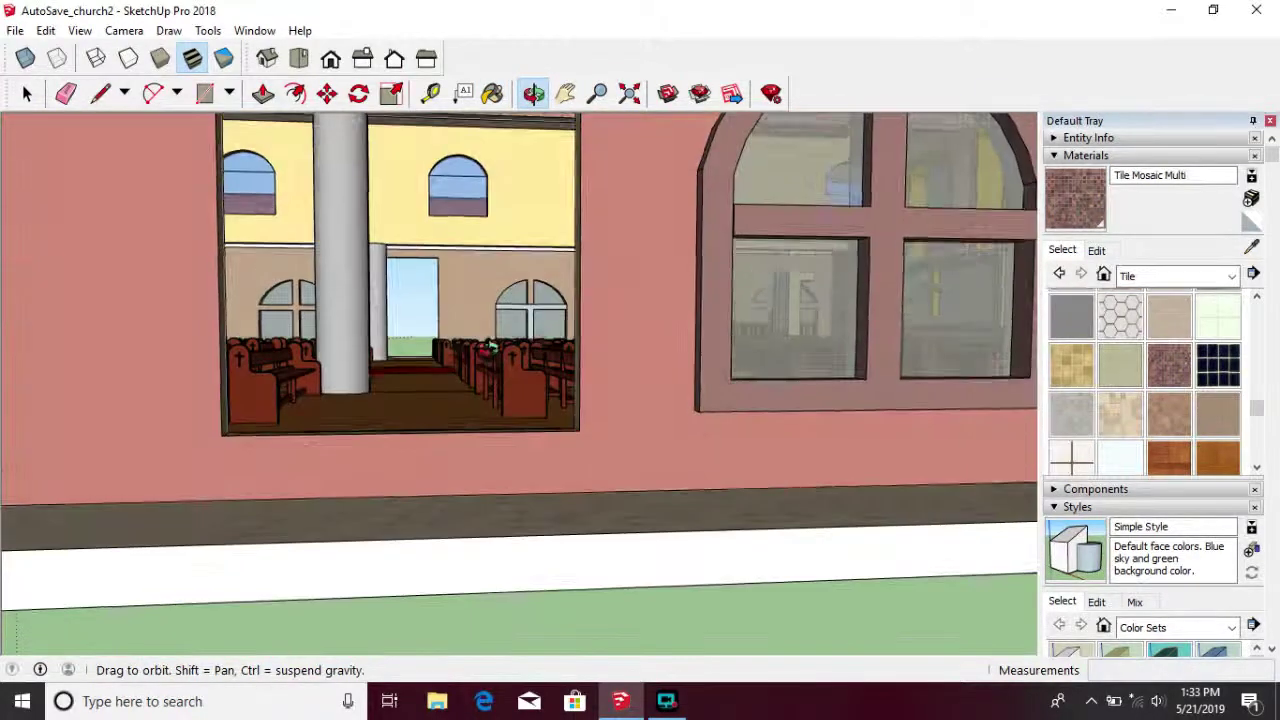
key("l")
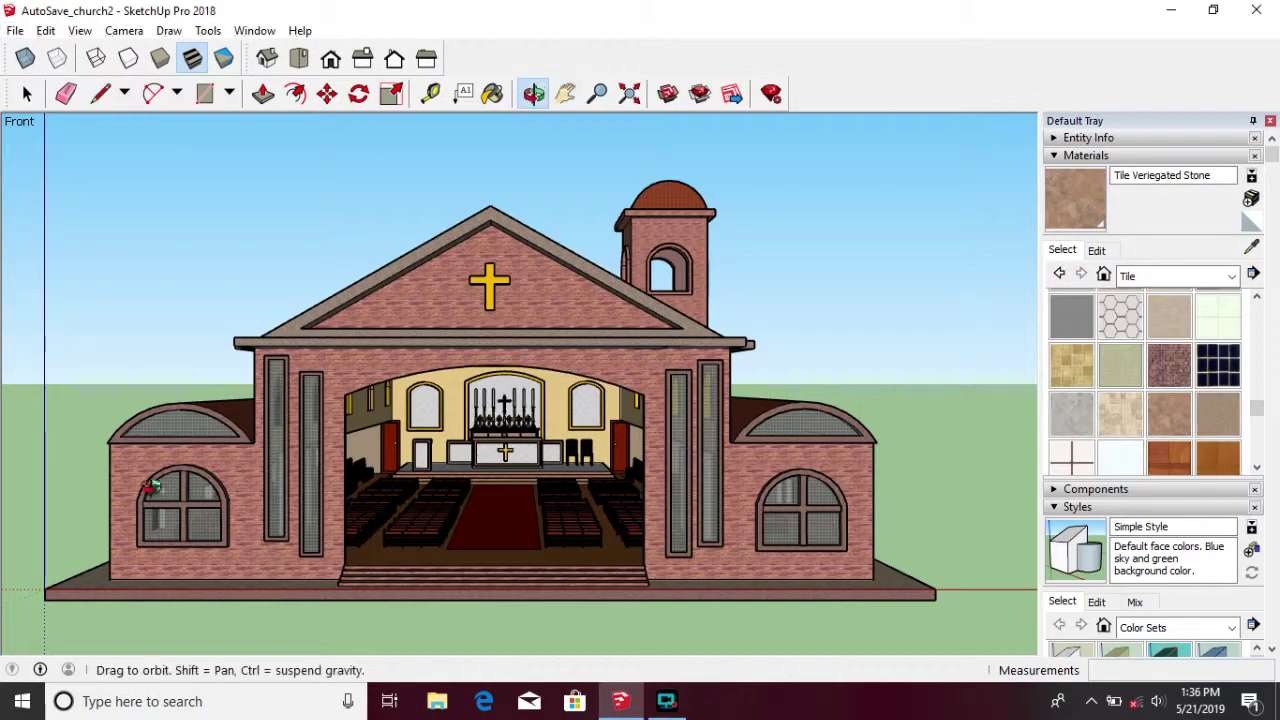
left_click_drag(560, 480, 310, 130)
left_click(298, 58)
left_click(330, 58)
left_click(426, 58)
left_click(267, 58)
left_click(330, 58)
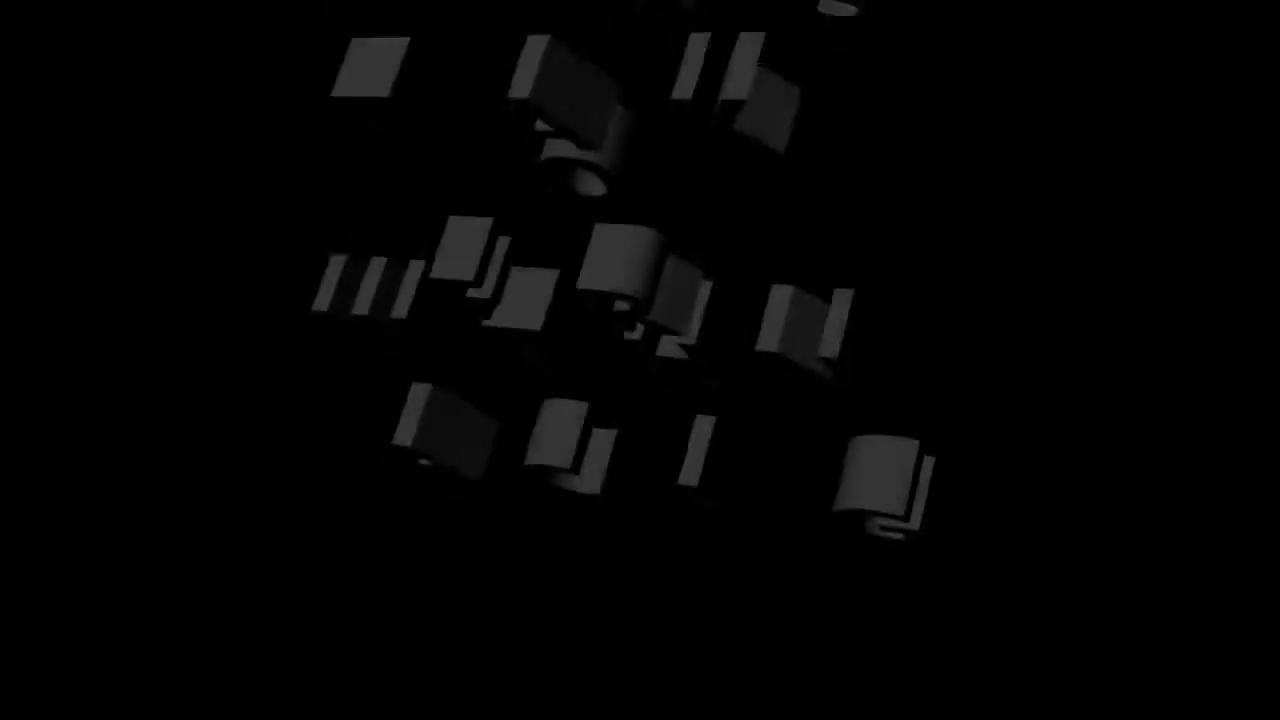